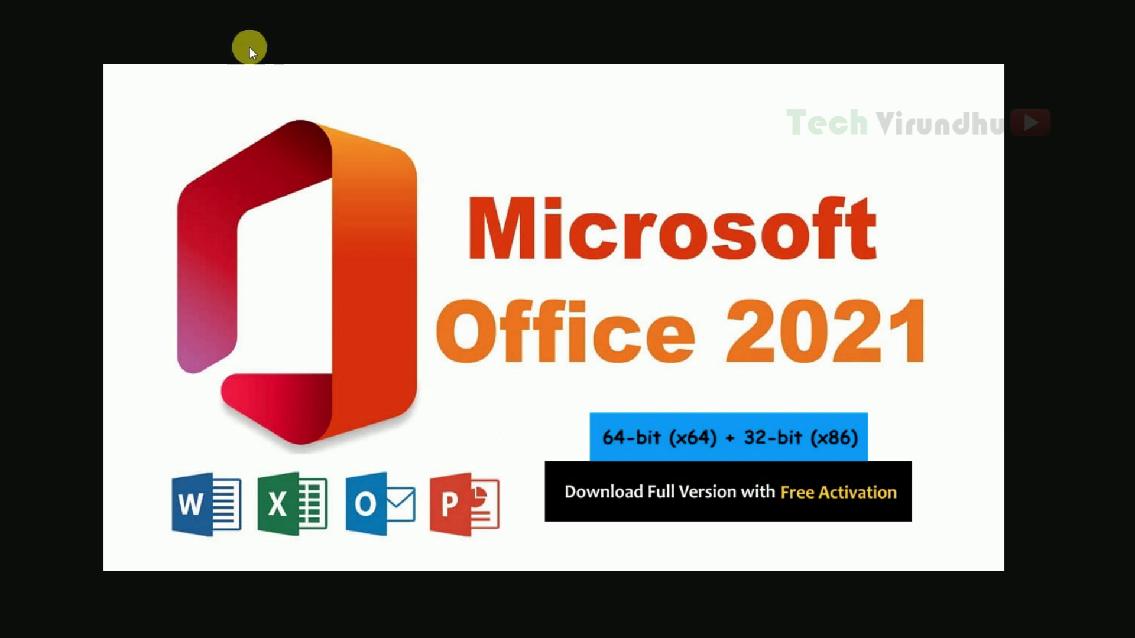
pyautogui.press('Right')
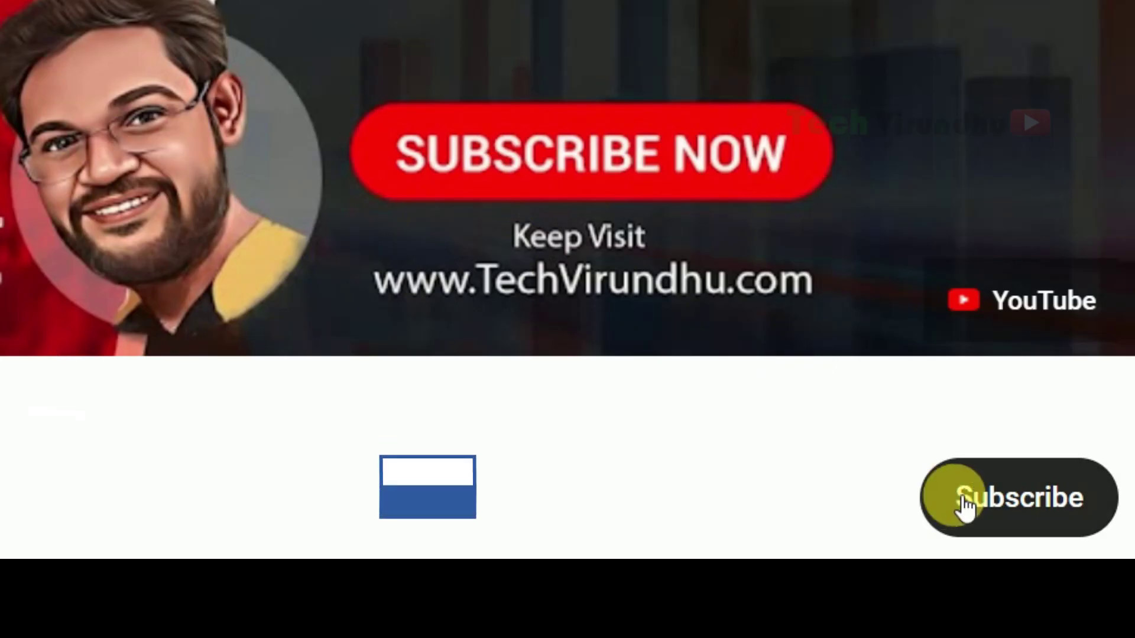
pyautogui.click(1043, 353)
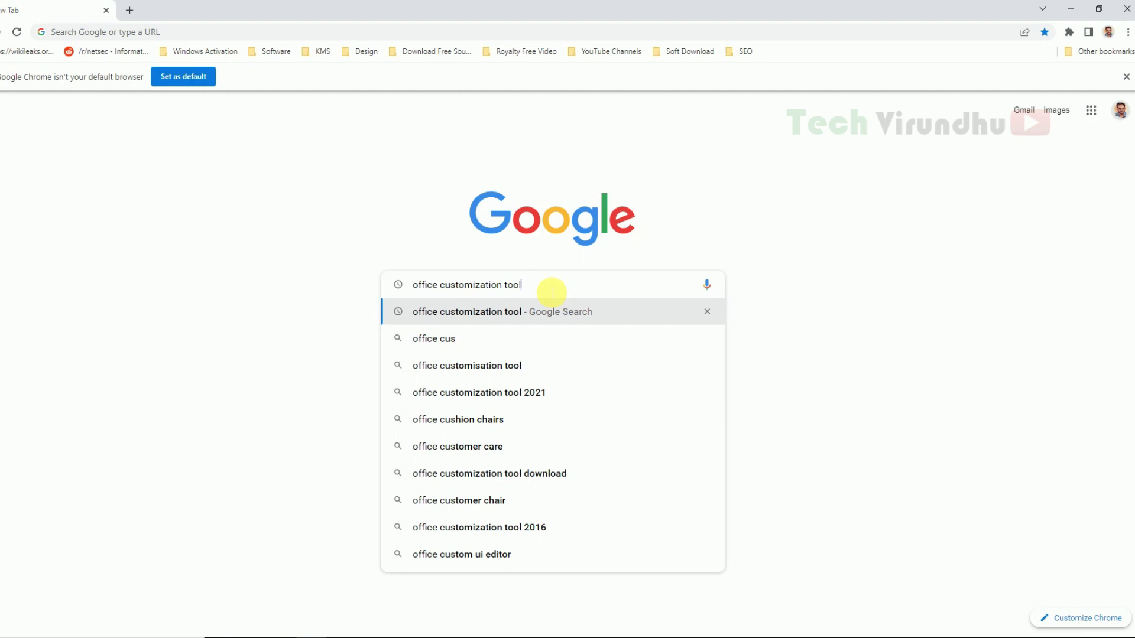
# - Search Google for "office customization tool", open the Microsoft 365 Apps admin center result and create a new configuration
pyautogui.press('Return')
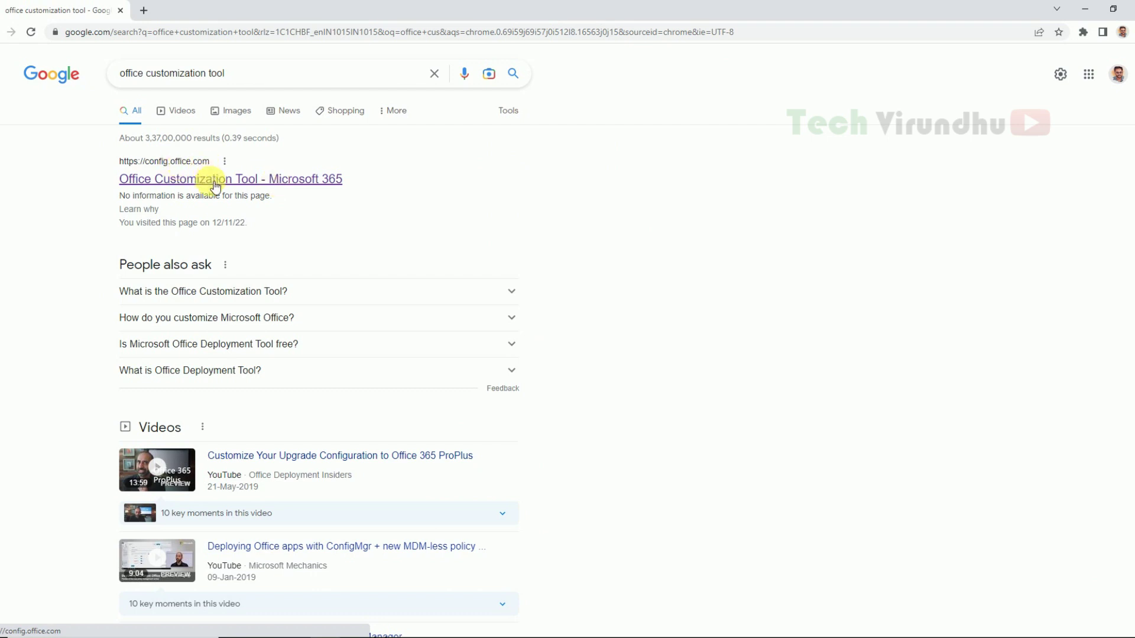
pyautogui.click(217, 180)
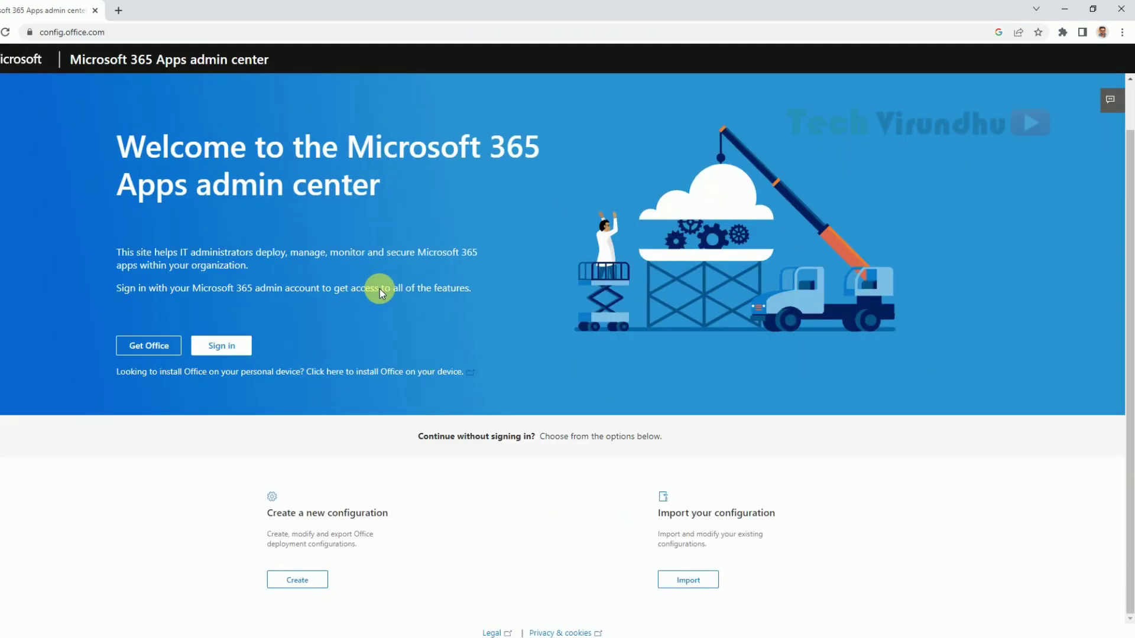
pyautogui.doubleClick(319, 582)
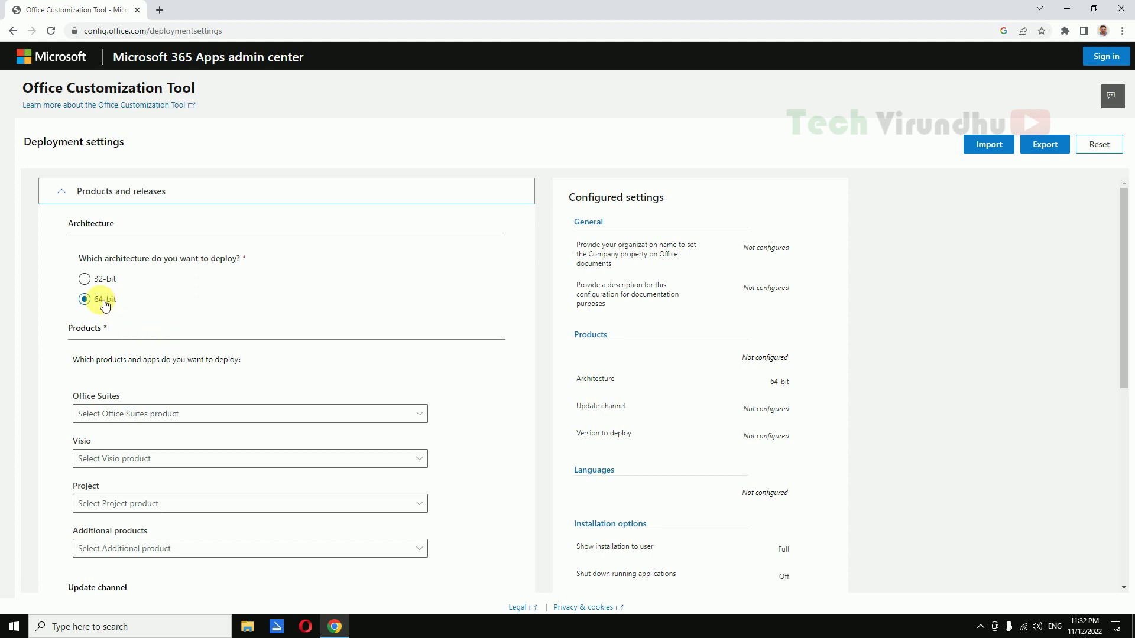
# - Choose Office LTSC Professional Plus 2021 - Volume License as the Office suite to deploy
pyautogui.scroll(-1, 176, 416)
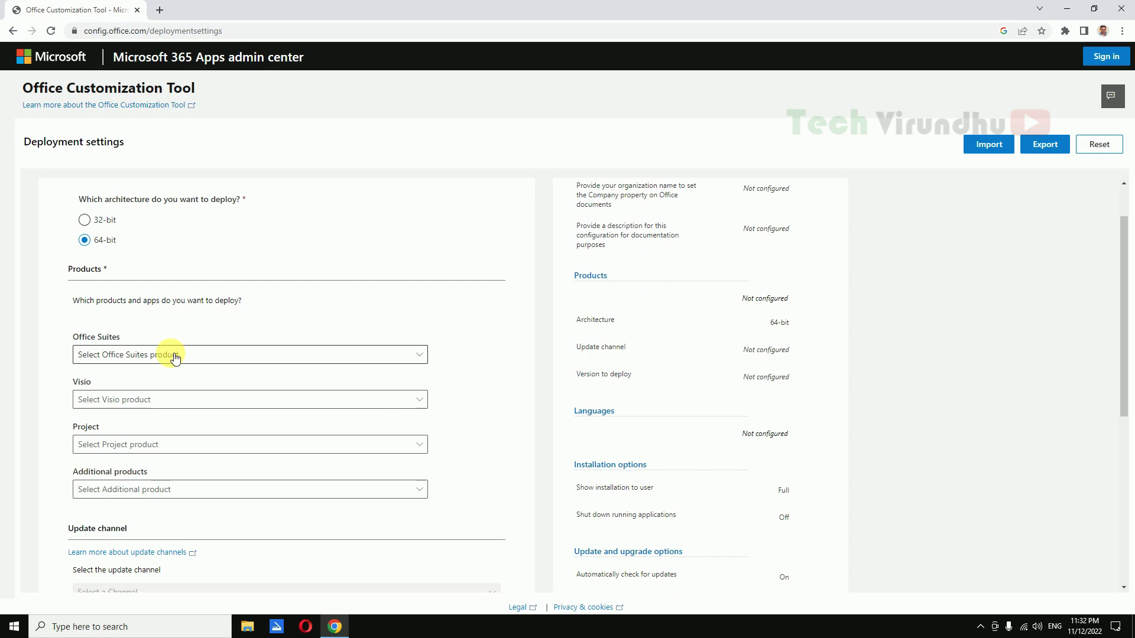
pyautogui.click(175, 356)
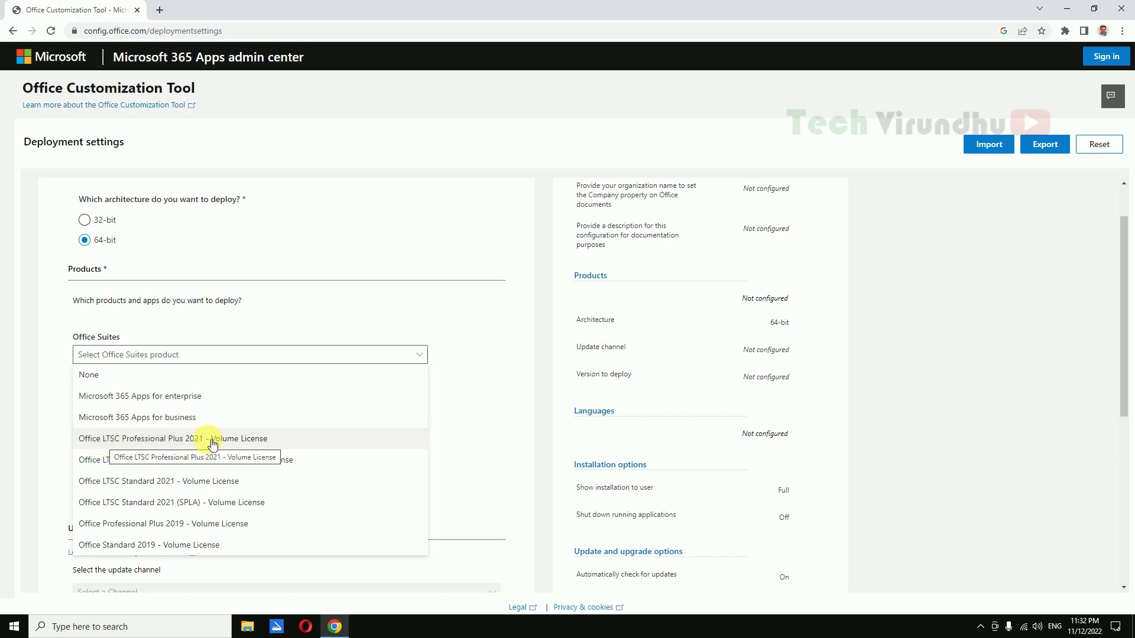
pyautogui.click(259, 442)
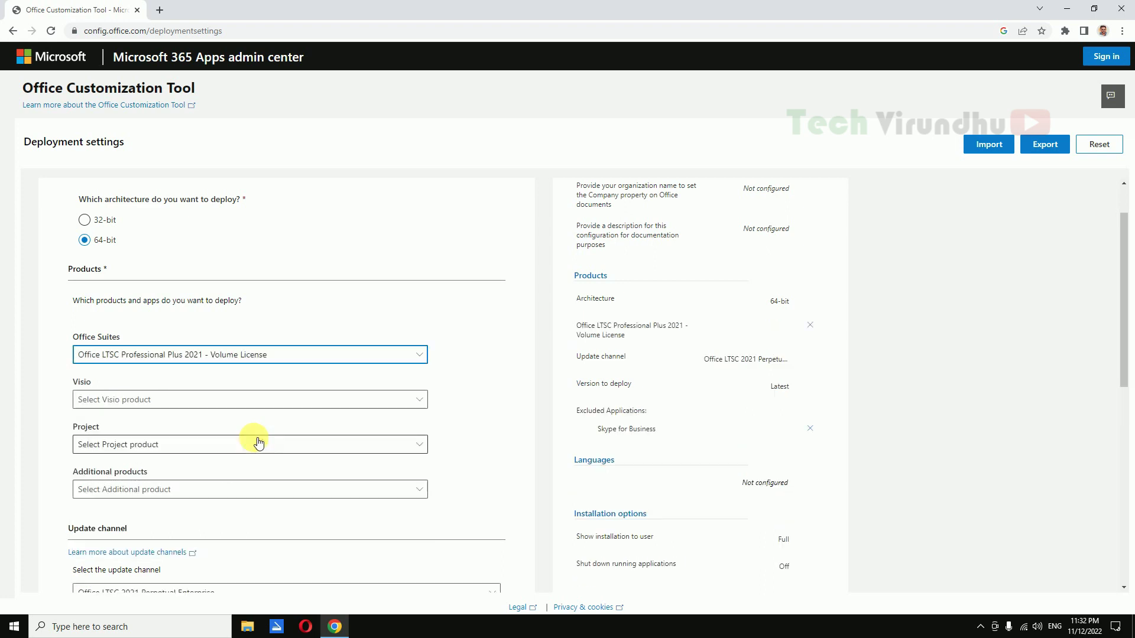
# - Look through the available Visio and Project products without selecting any
pyautogui.click(277, 404)
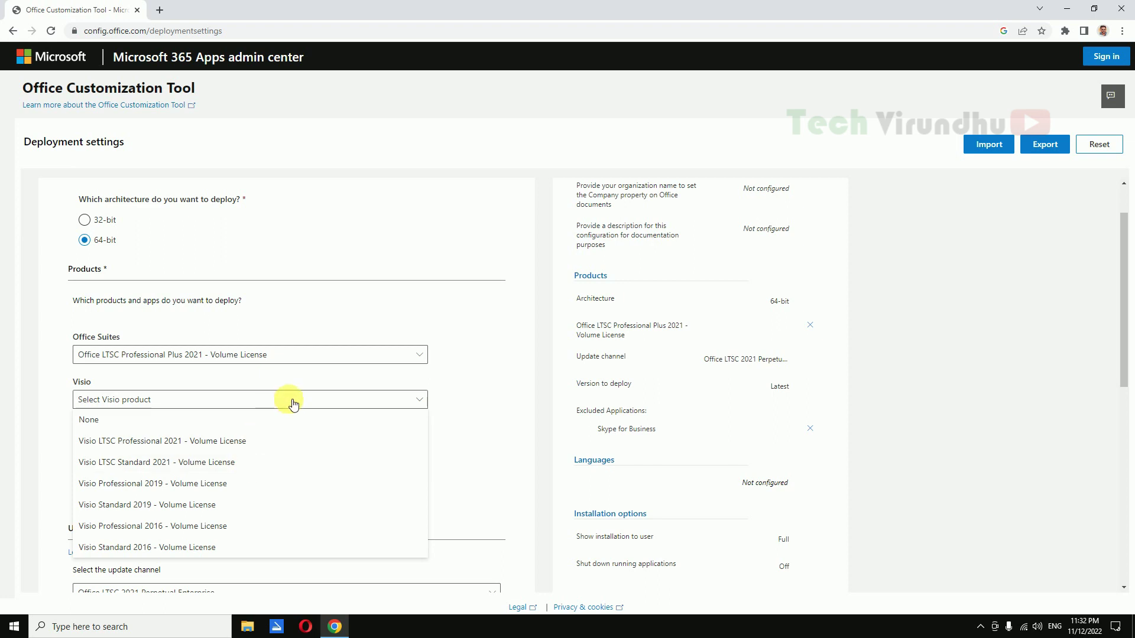
pyautogui.click(294, 404)
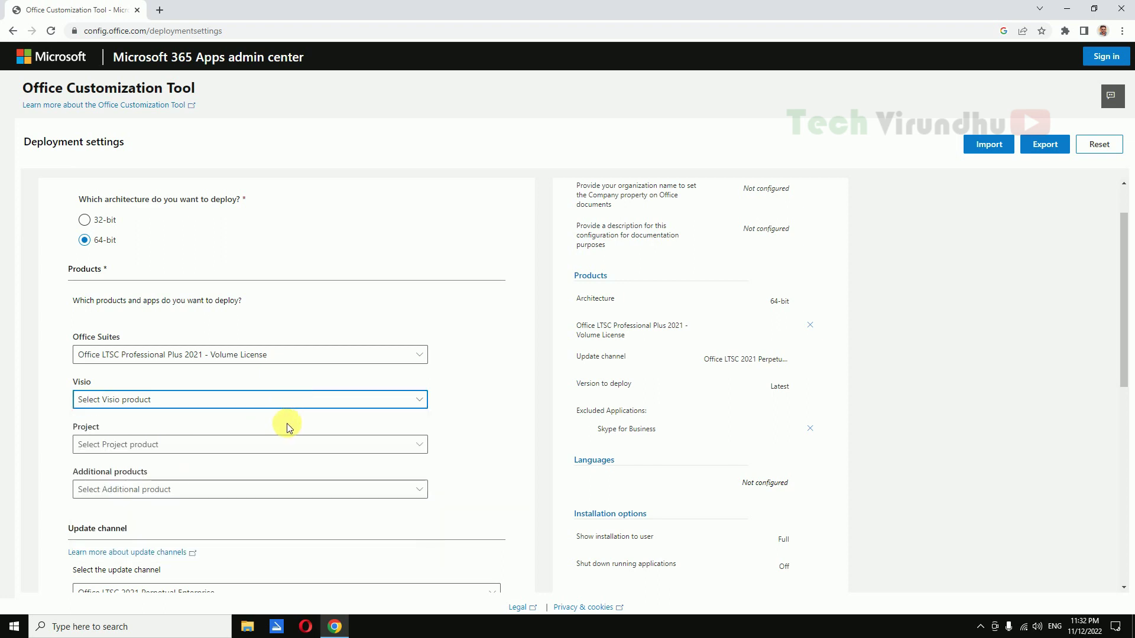
pyautogui.click(292, 444)
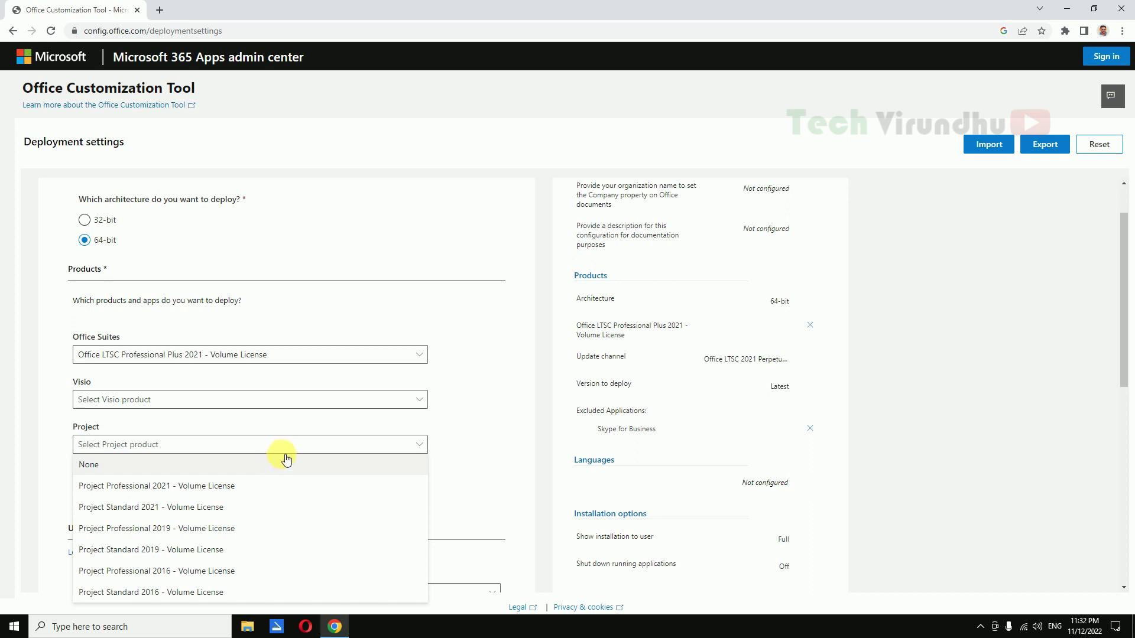
pyautogui.click(286, 448)
# - Try the Language pack as an additional product and reset the choice to None
pyautogui.click(388, 490)
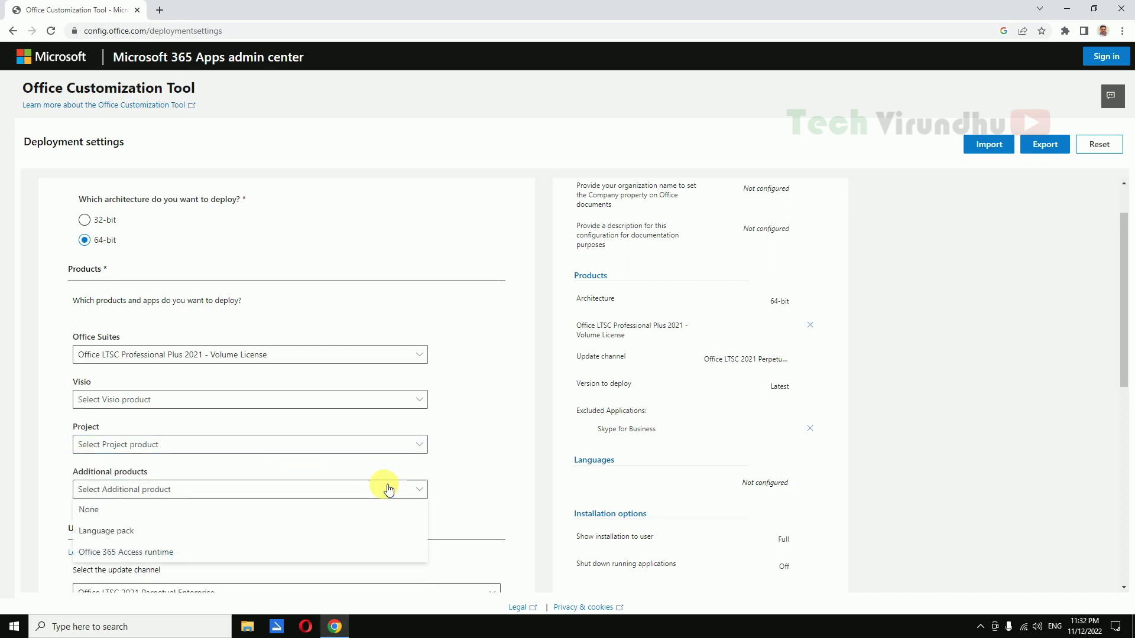
pyautogui.click(366, 535)
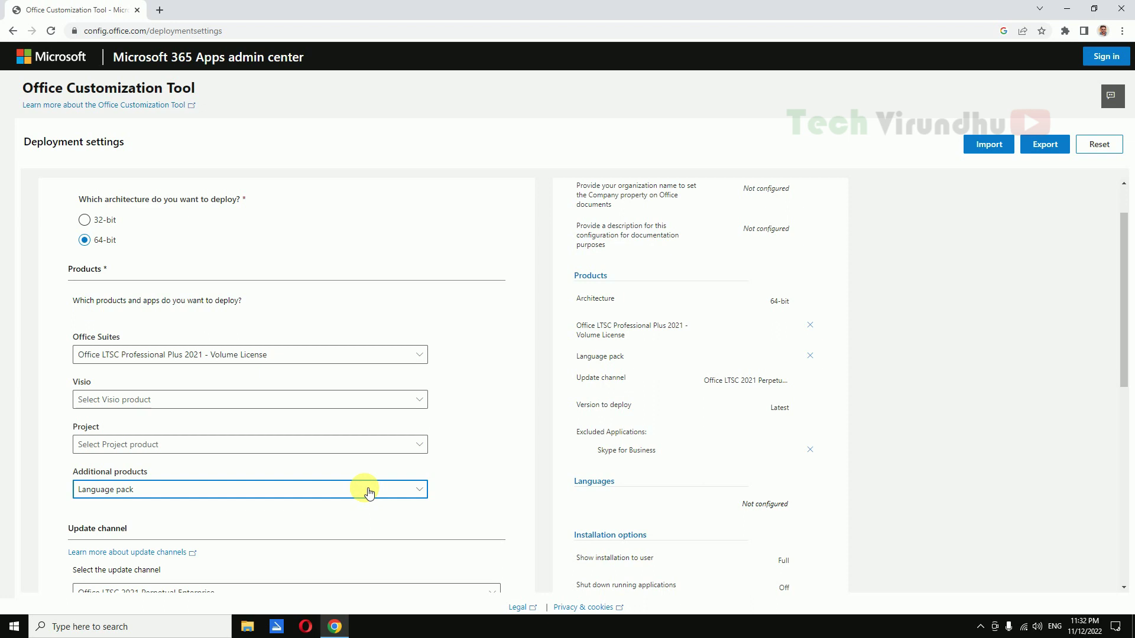
pyautogui.click(278, 497)
pyautogui.click(250, 509)
pyautogui.click(301, 500)
# - Keep the Latest version and exclude Publisher from the apps being deployed
pyautogui.scroll(-3, 303, 500)
pyautogui.click(226, 469)
pyautogui.click(231, 469)
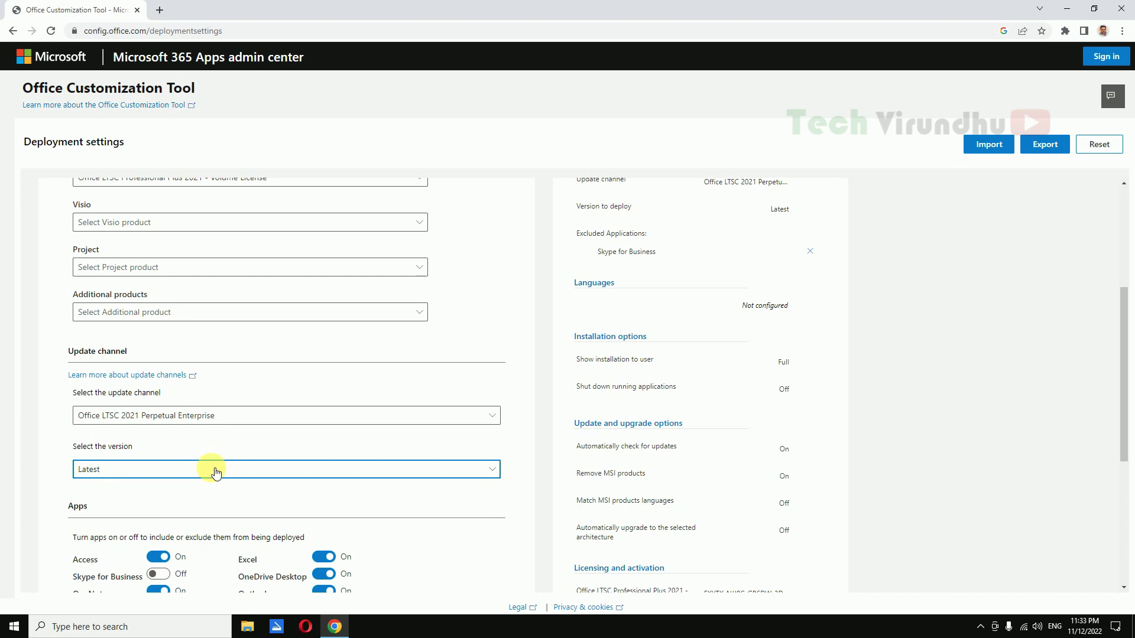
pyautogui.scroll(-2, 216, 471)
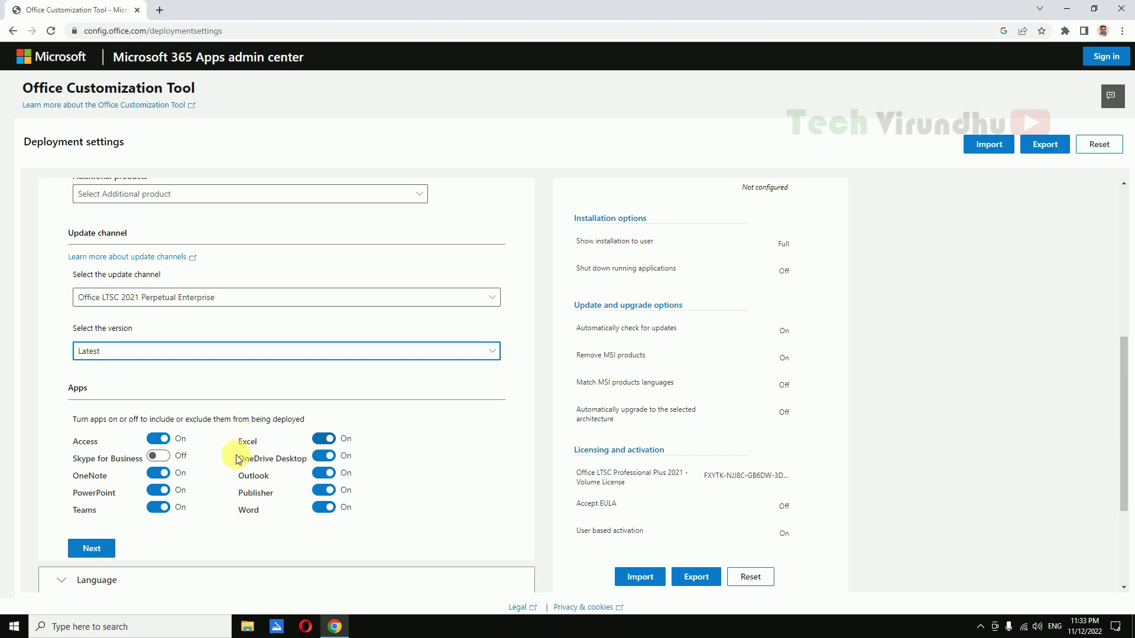
pyautogui.click(160, 457)
pyautogui.click(165, 460)
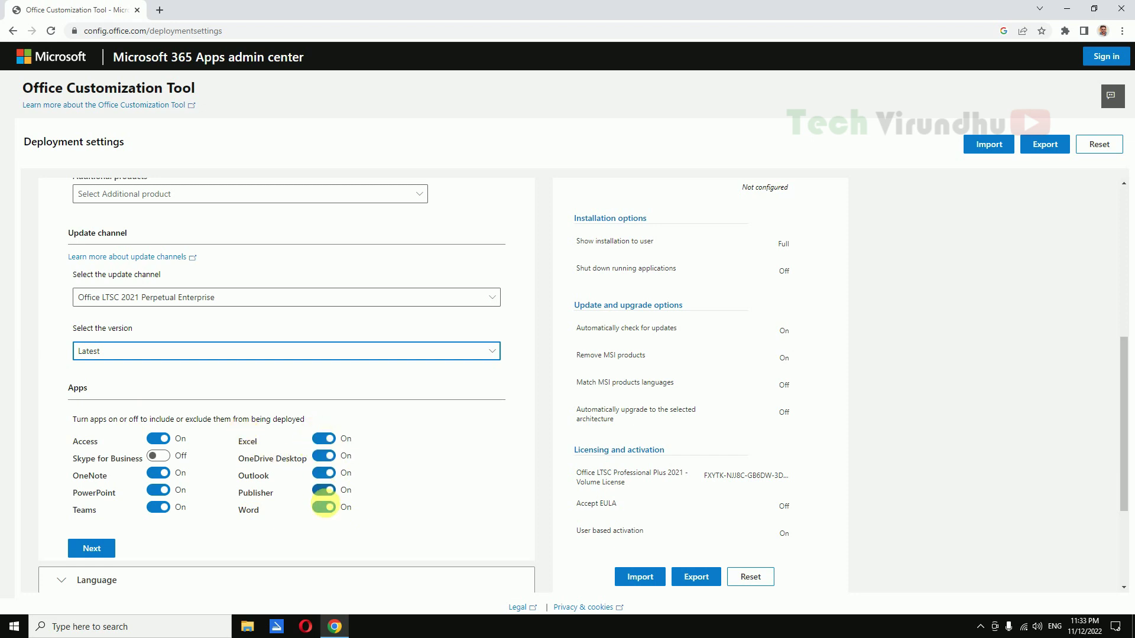
pyautogui.click(324, 491)
# - Review the primary language choices, the installation options, and the update and upgrade options
pyautogui.scroll(-2, 370, 470)
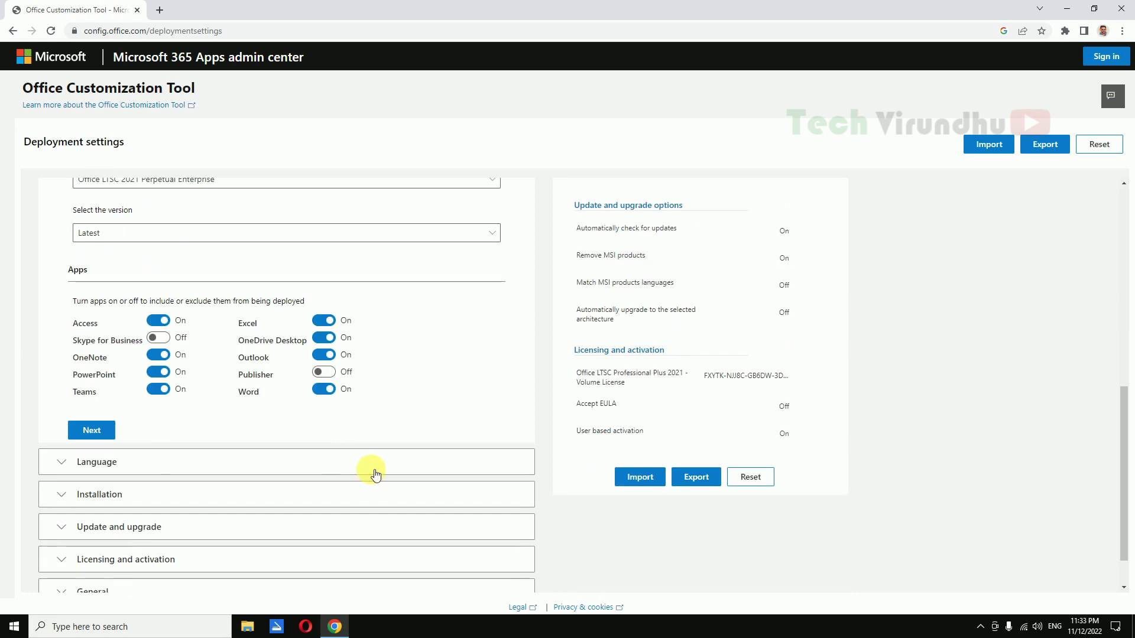
pyautogui.click(335, 461)
pyautogui.click(228, 315)
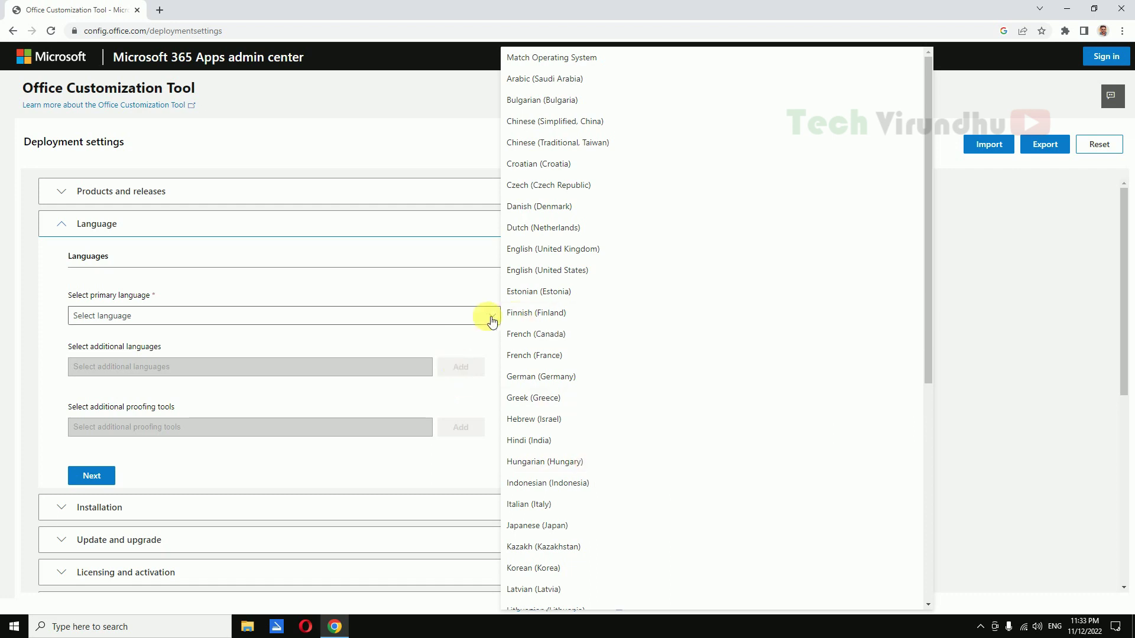
pyautogui.click(101, 223)
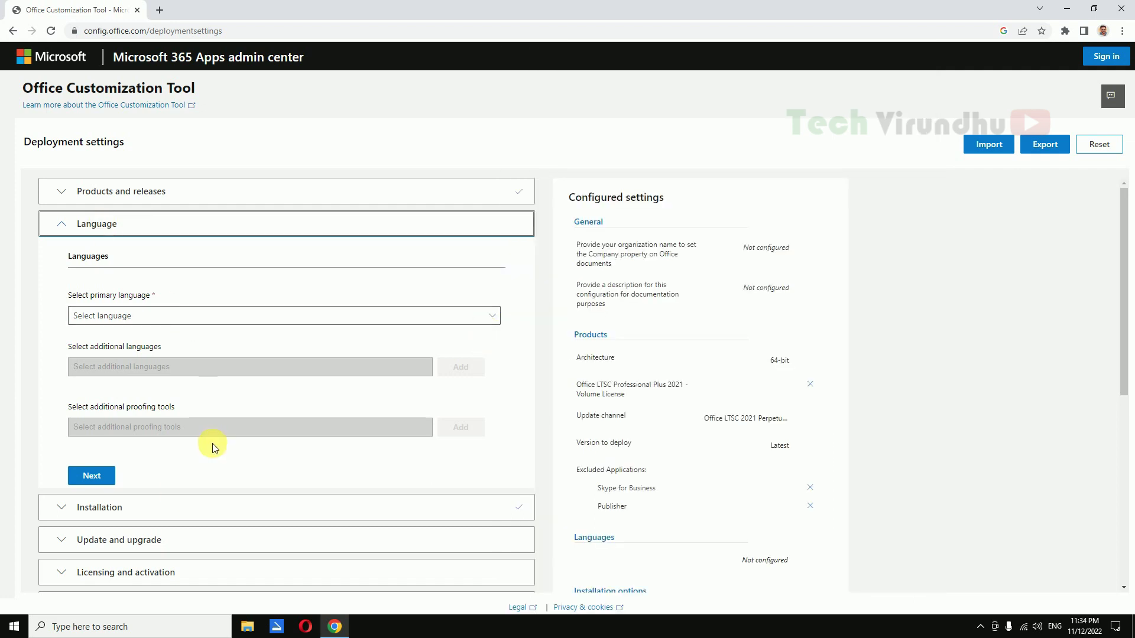
pyautogui.click(159, 516)
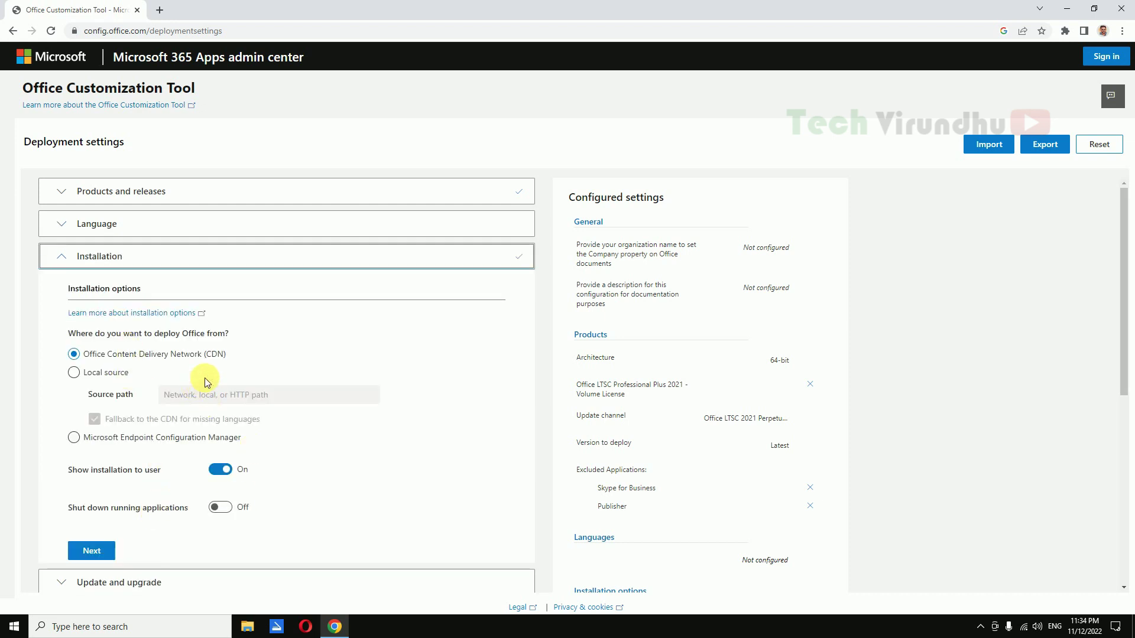
pyautogui.scroll(-2, 211, 361)
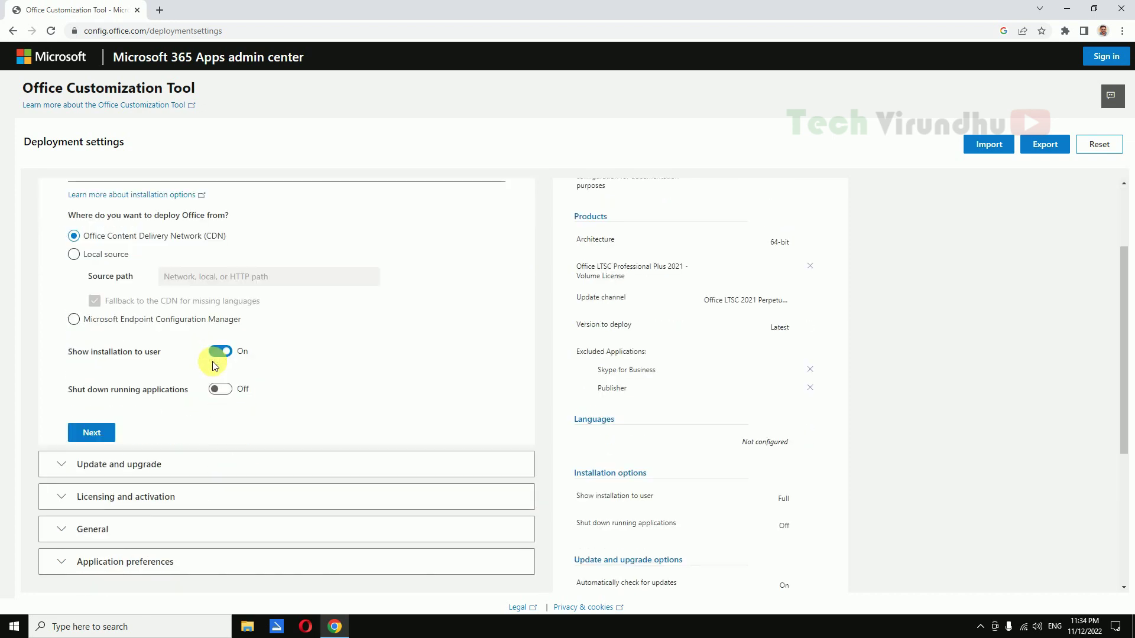
pyautogui.click(203, 464)
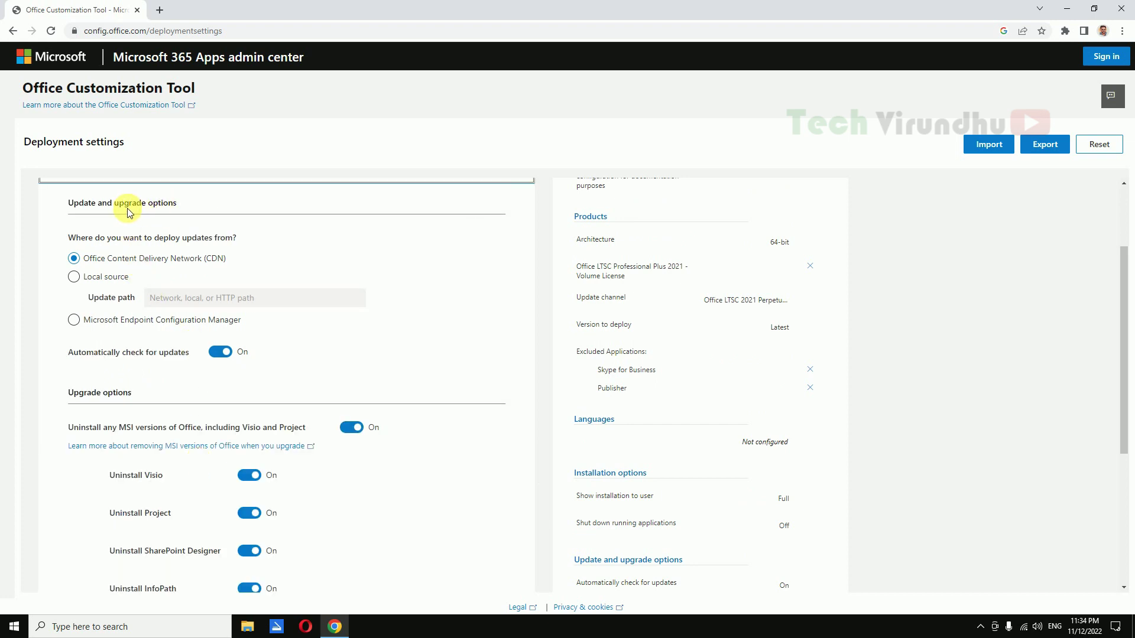
pyautogui.click(223, 353)
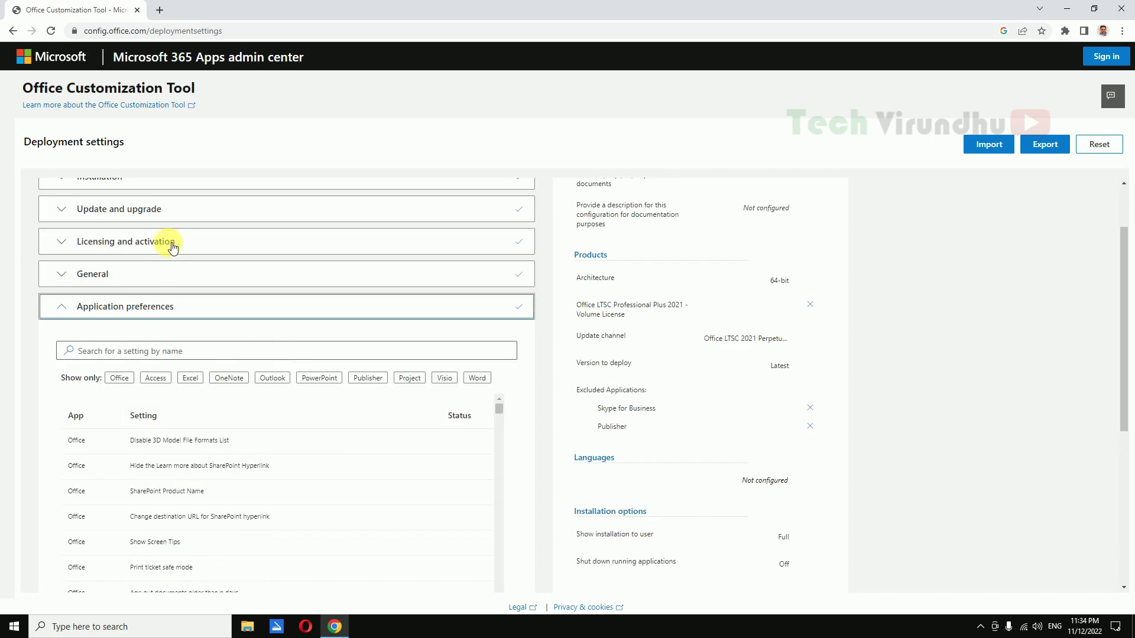
# - Examine the licensing and activation settings, including the KMS product key and product activation options
pyautogui.click(172, 247)
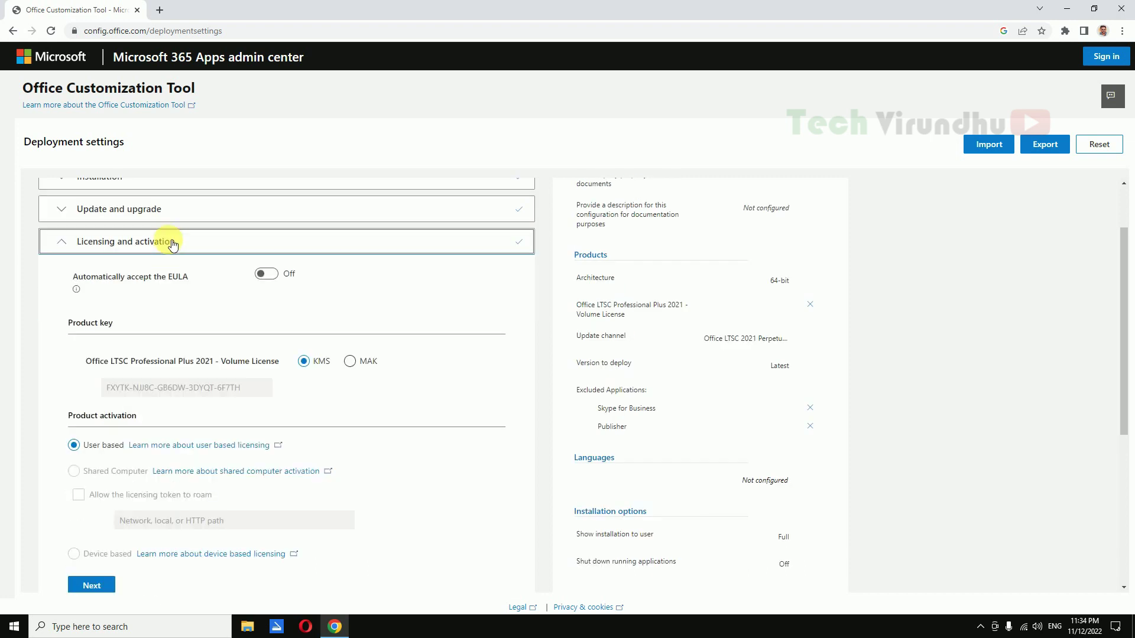
pyautogui.scroll(1, 397, 308)
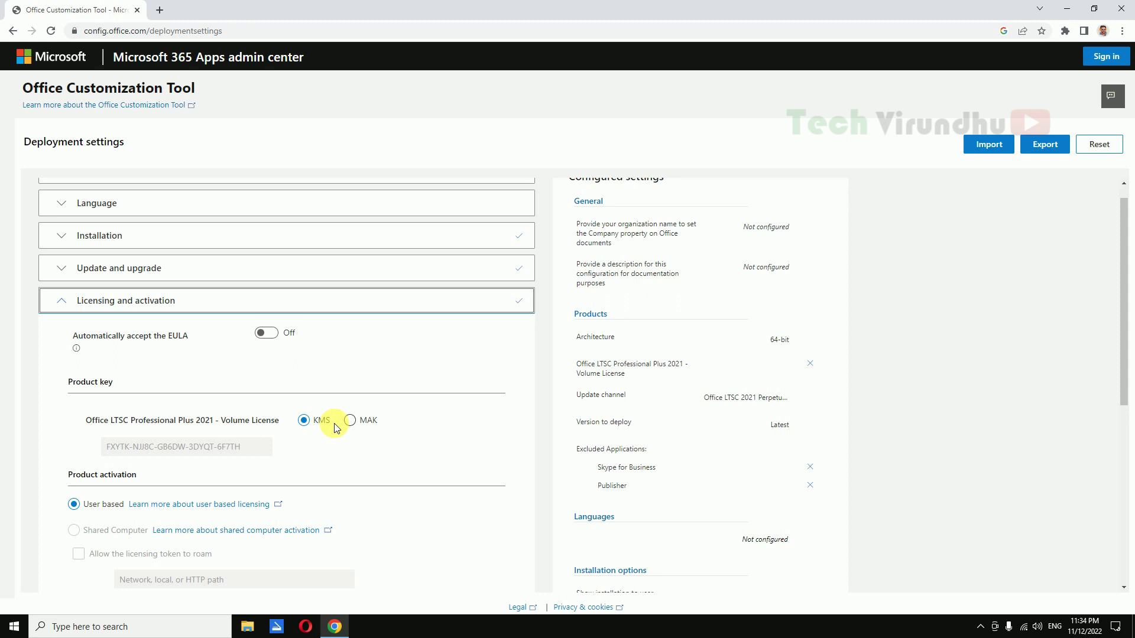
pyautogui.click(225, 447)
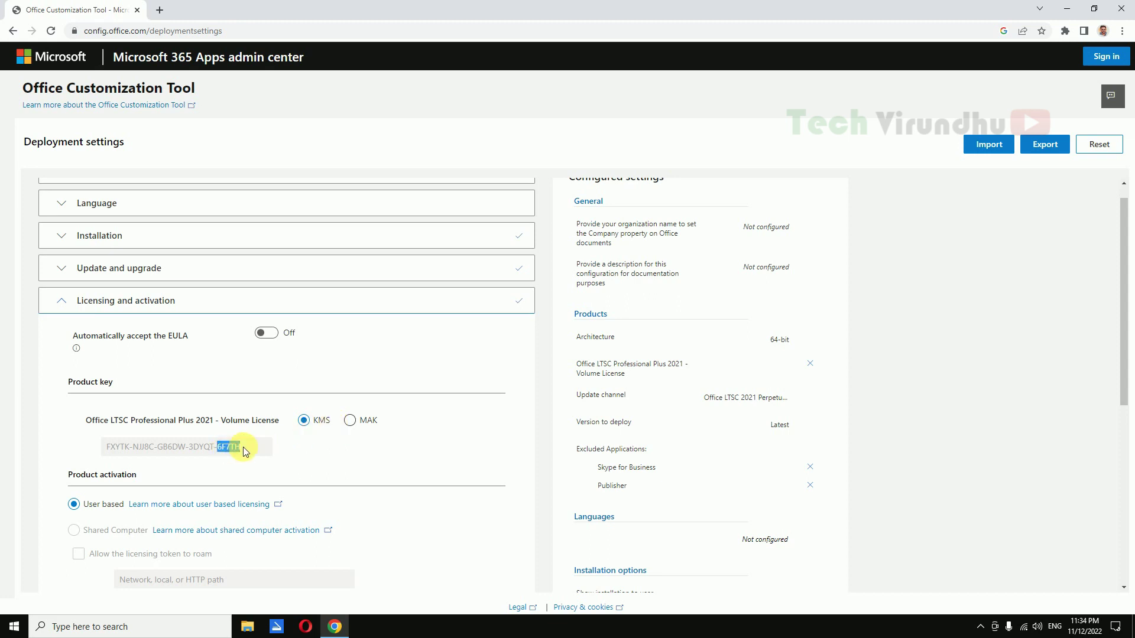
pyautogui.moveTo(248, 452); pyautogui.dragTo(287, 450)
pyautogui.scroll(-1, 357, 455)
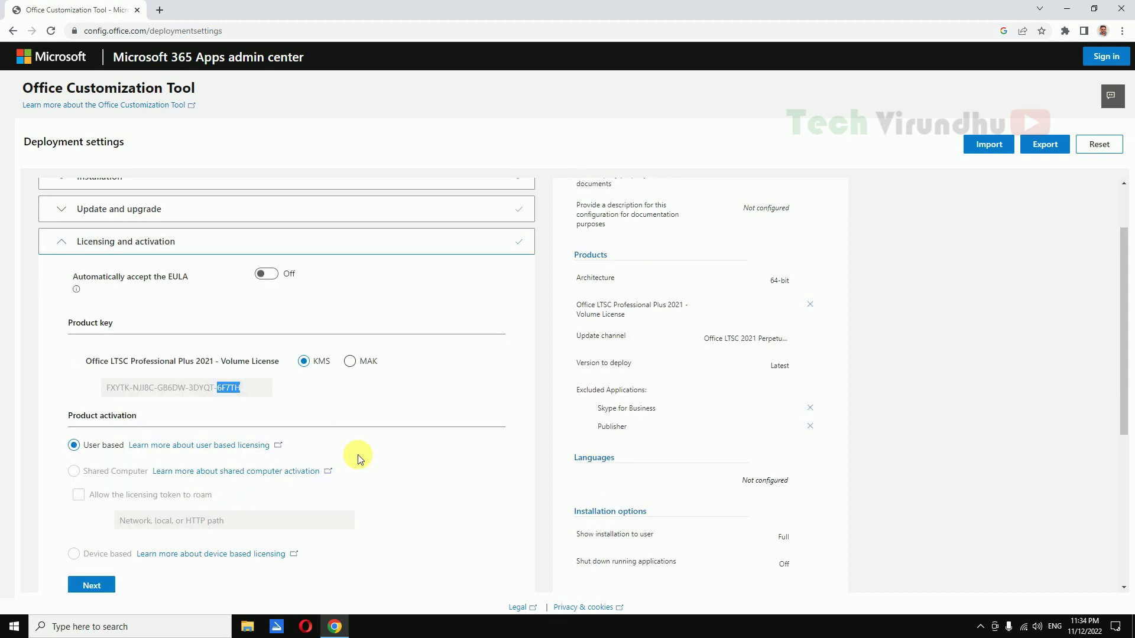
pyautogui.click(353, 410)
pyautogui.scroll(-2, 86, 582)
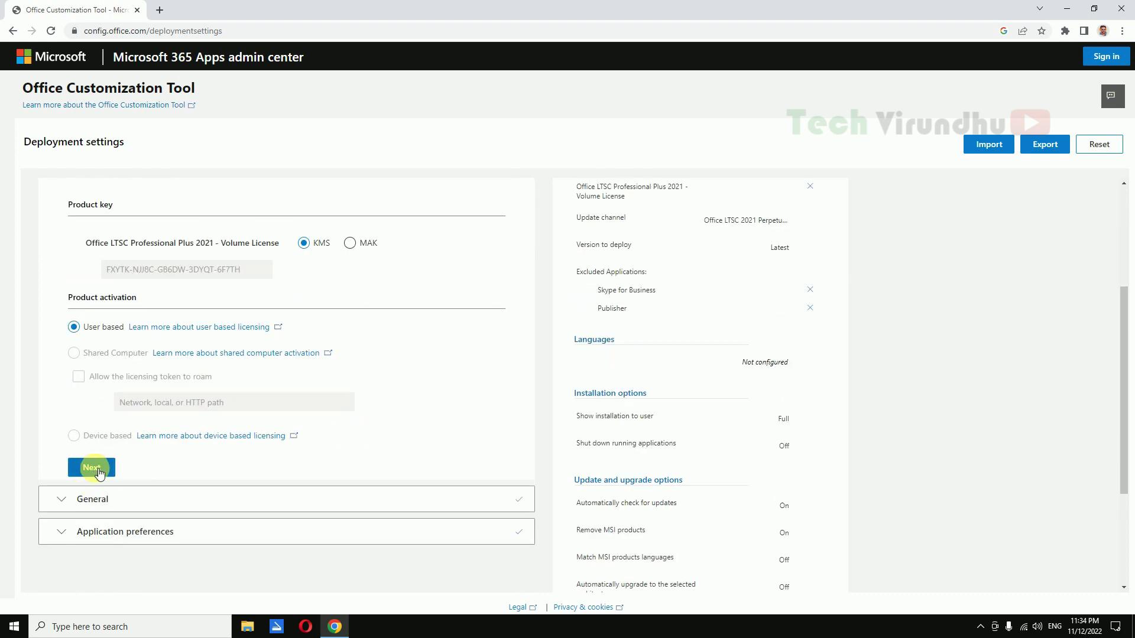
# - Review the General settings and browse the list of application preferences, leaving both sections unchanged
pyautogui.click(95, 468)
pyautogui.scroll(-3, 222, 468)
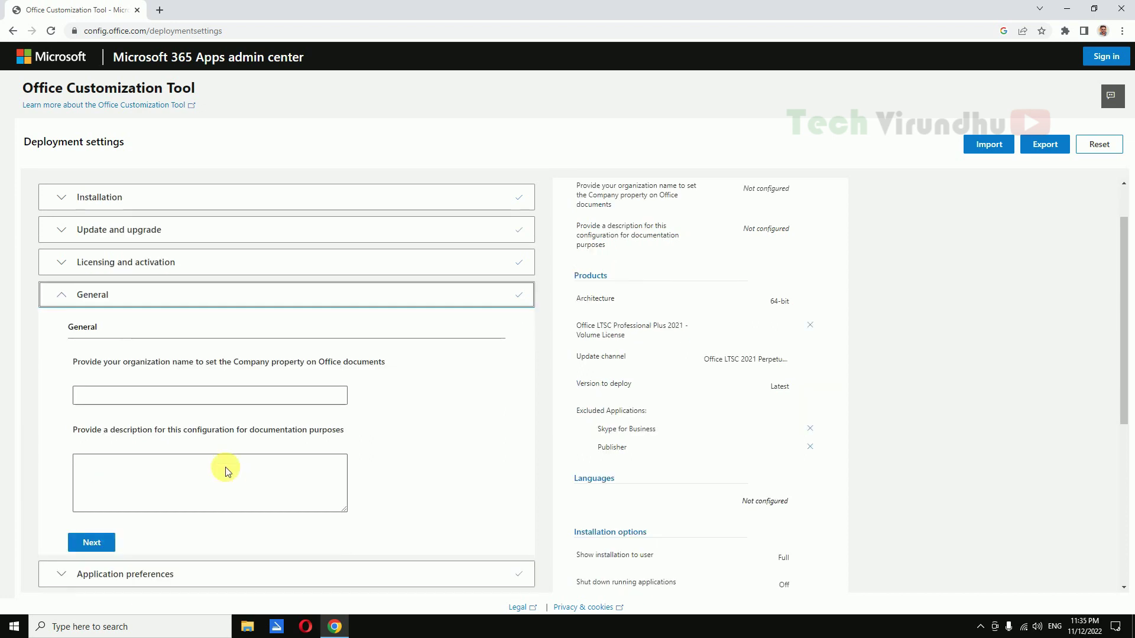
pyautogui.scroll(1, 118, 356)
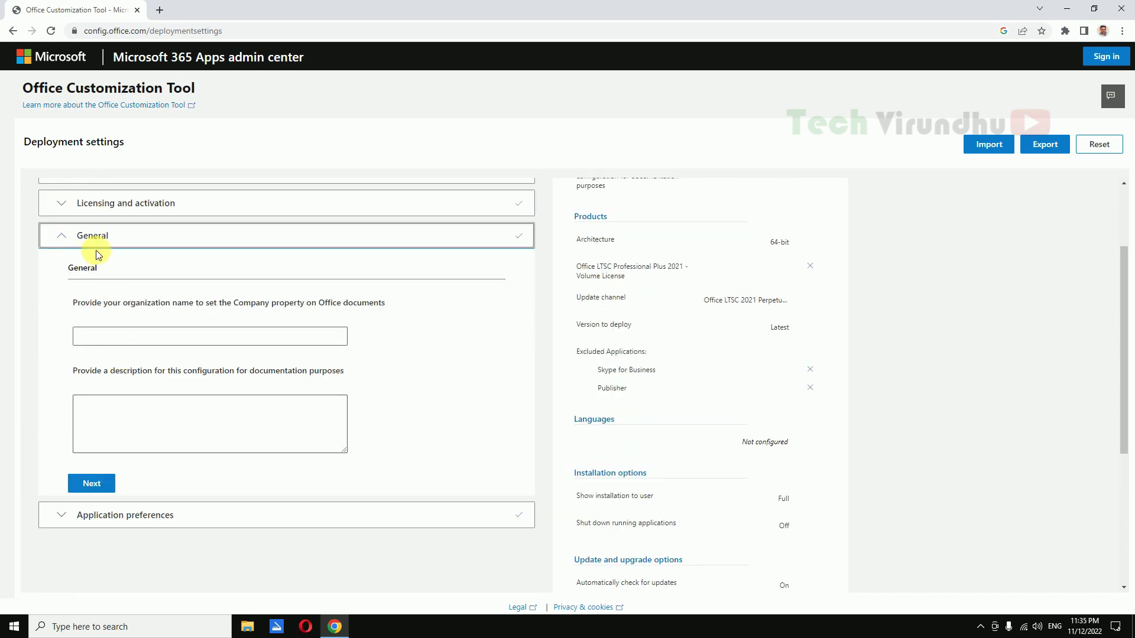
pyautogui.click(106, 513)
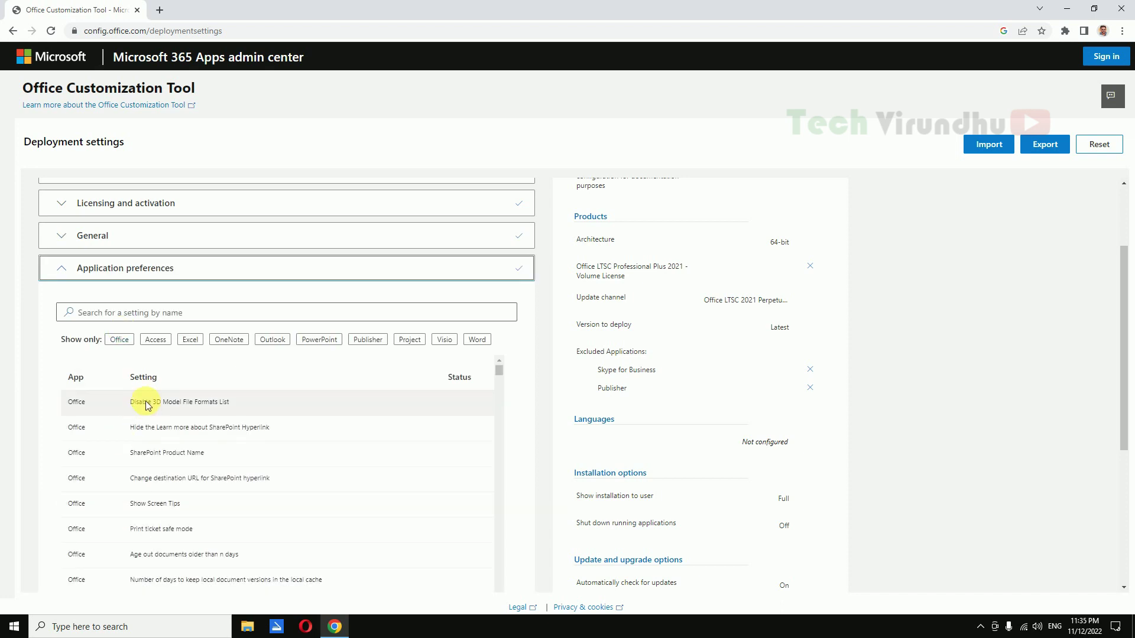
pyautogui.scroll(-2, 150, 406)
pyautogui.scroll(-5, 223, 520)
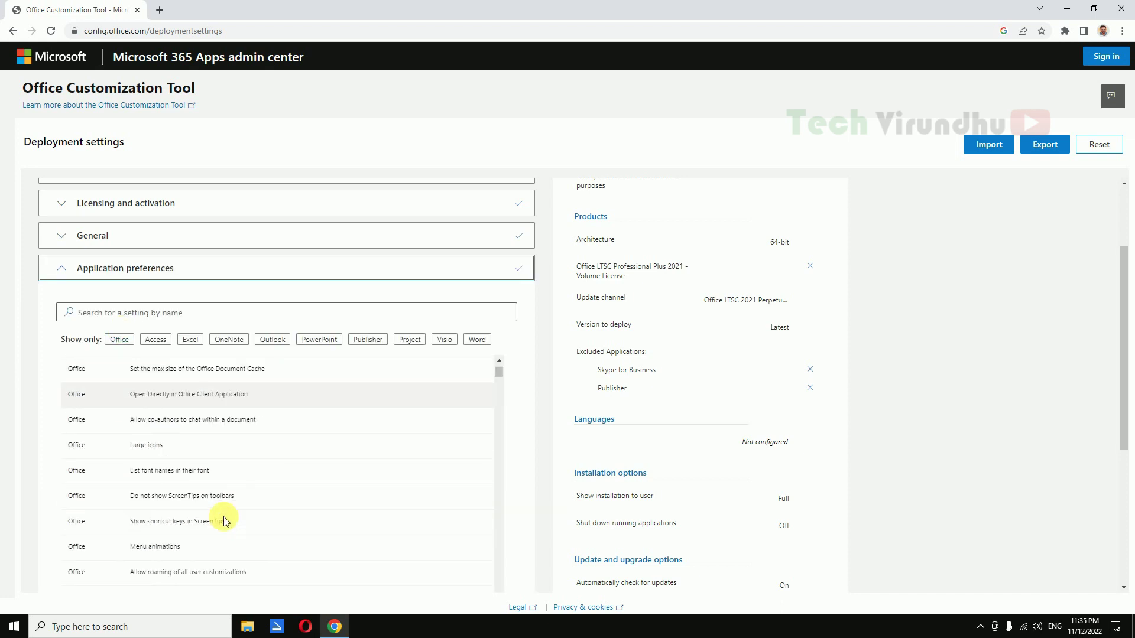
pyautogui.click(142, 268)
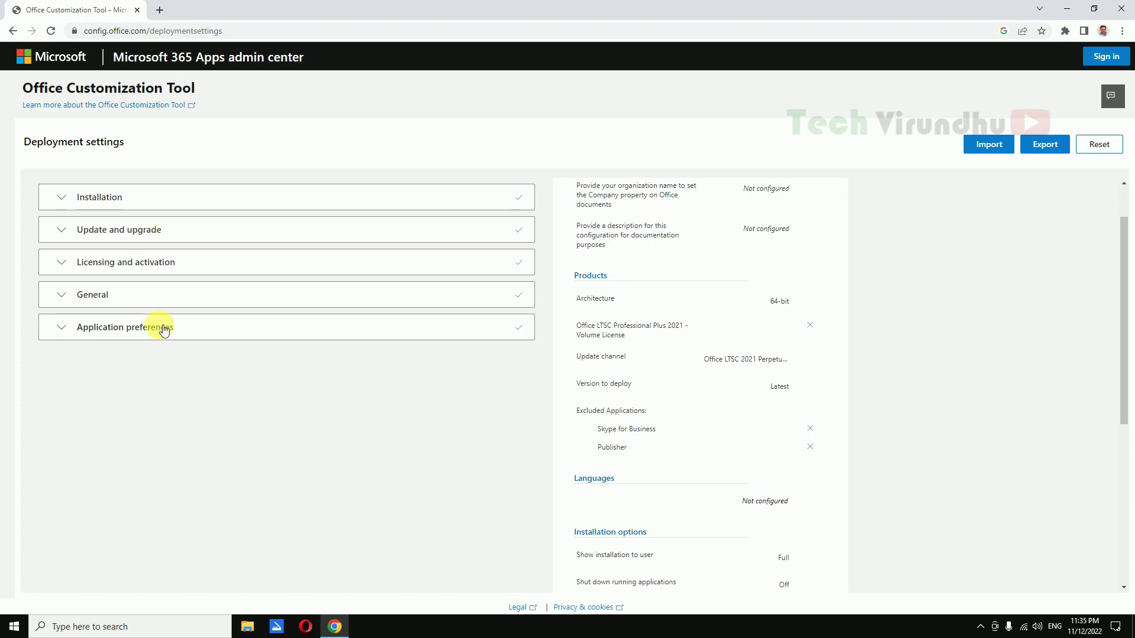
pyautogui.click(165, 328)
pyautogui.click(160, 326)
# - Check the summary of configured settings through to the licensing and activation entries
pyautogui.scroll(1, 495, 328)
pyautogui.scroll(-4, 661, 383)
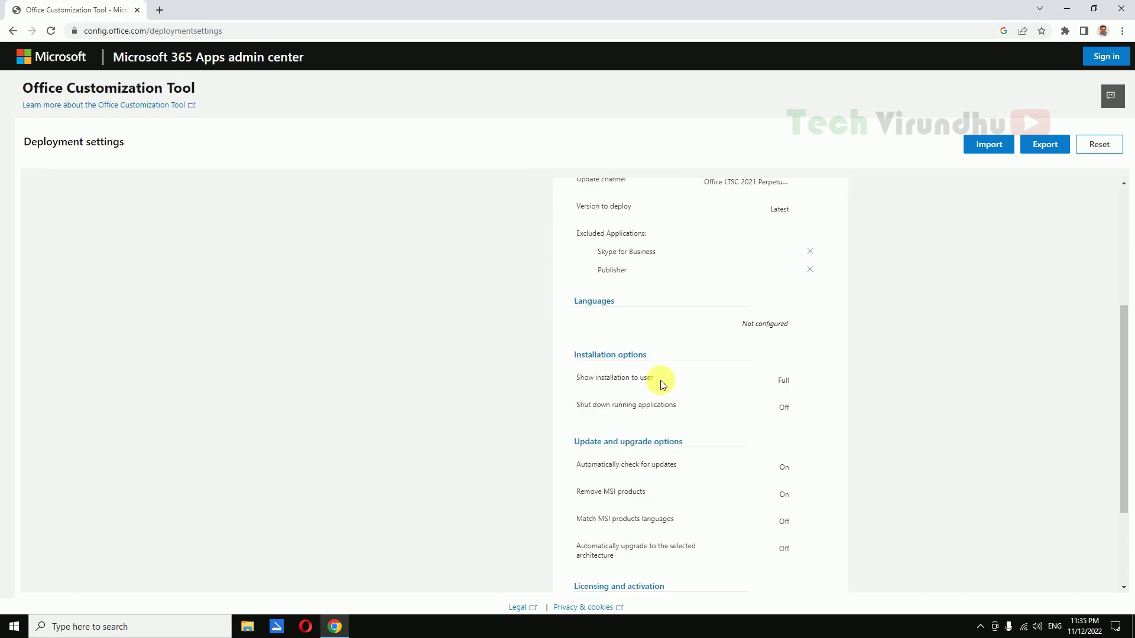
pyautogui.scroll(-3, 662, 383)
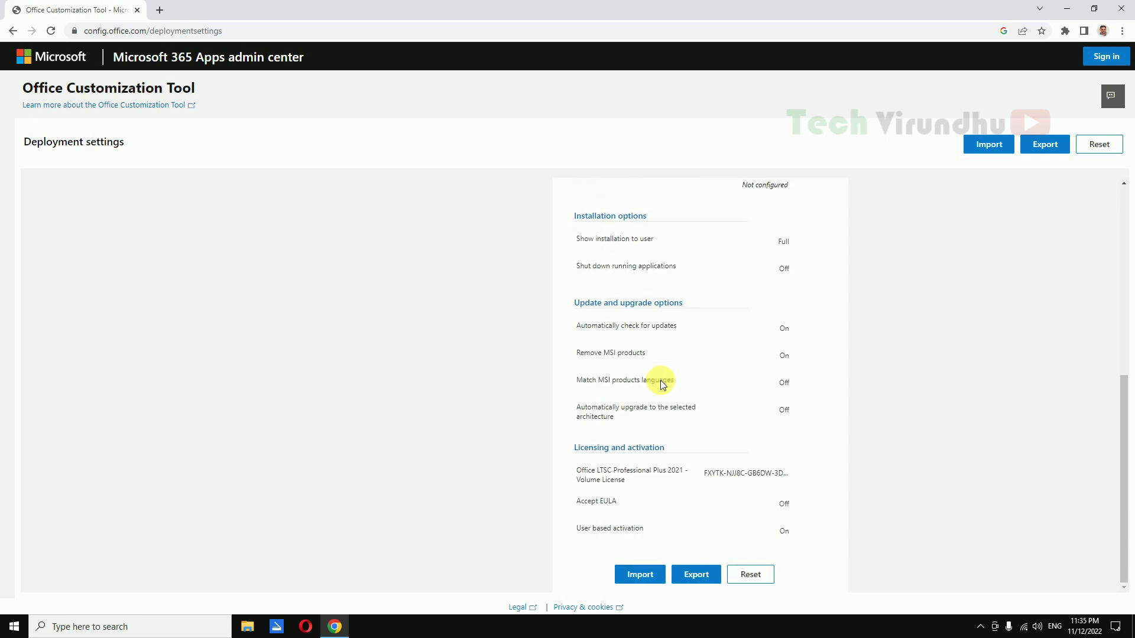
# - Set the primary language of the deployment configuration to English (United States), leaving the additional languages unselected
pyautogui.click(696, 576)
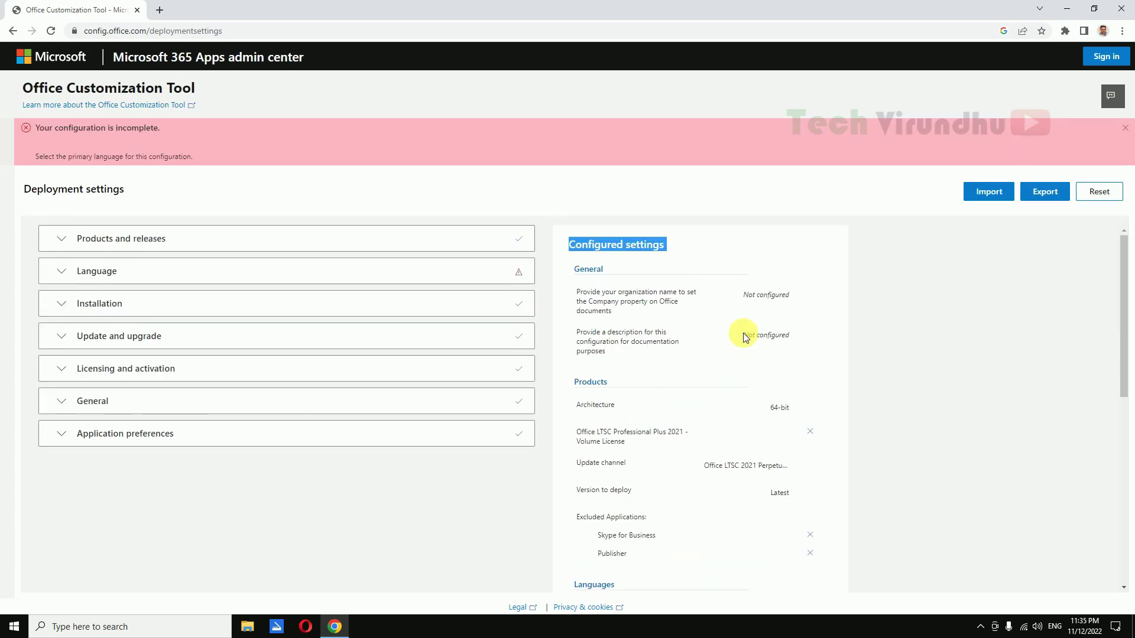
pyautogui.click(451, 273)
pyautogui.click(462, 362)
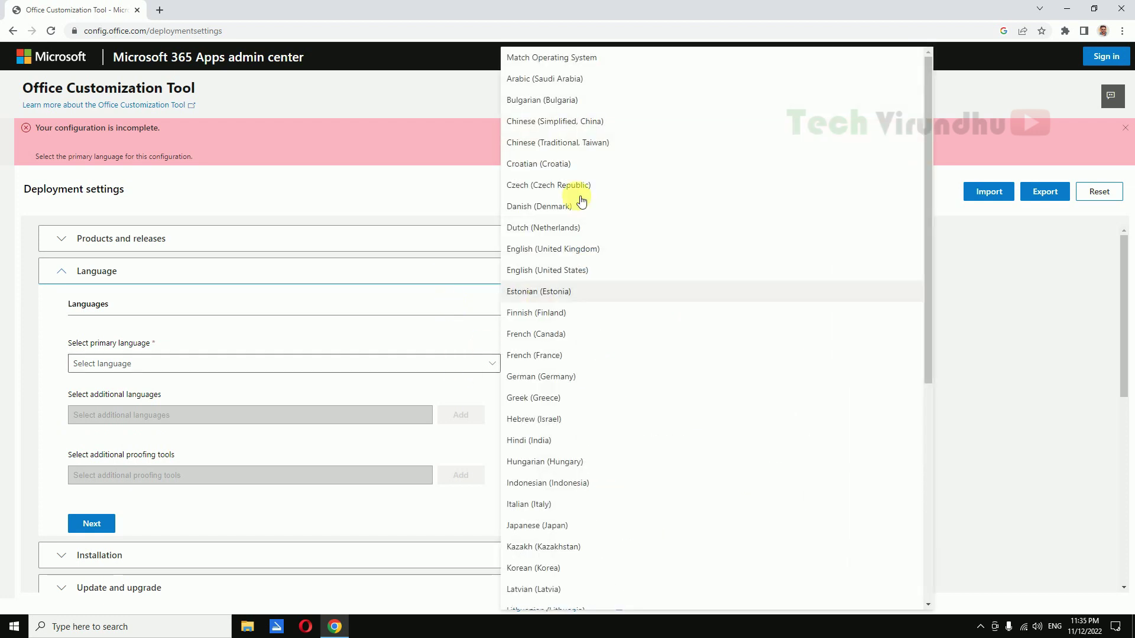
pyautogui.doubleClick(547, 270)
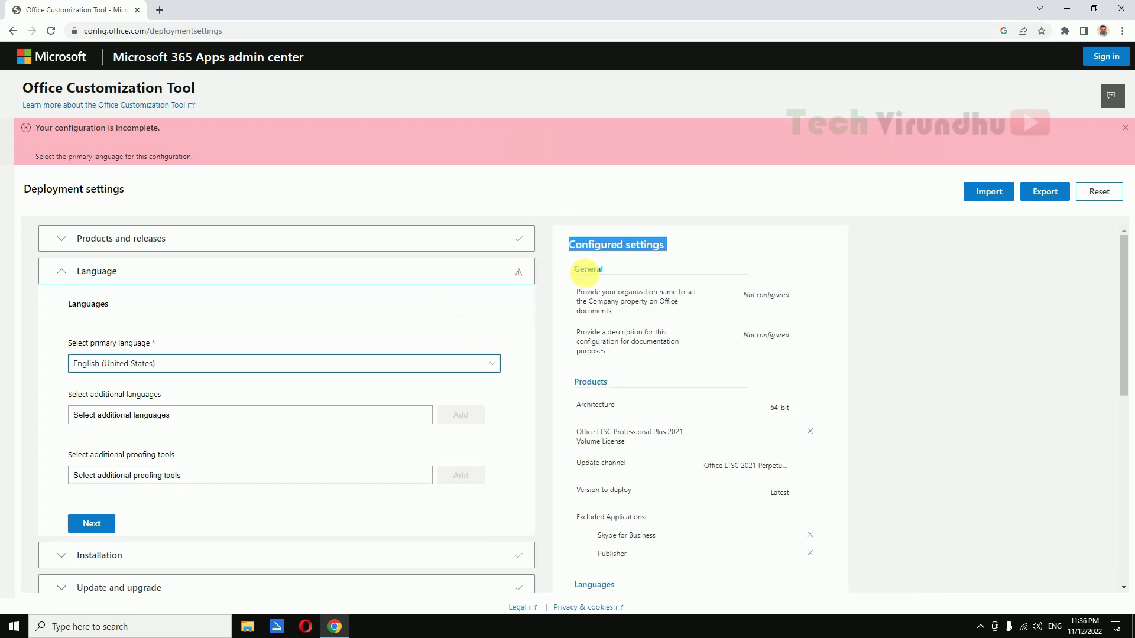
pyautogui.click(400, 415)
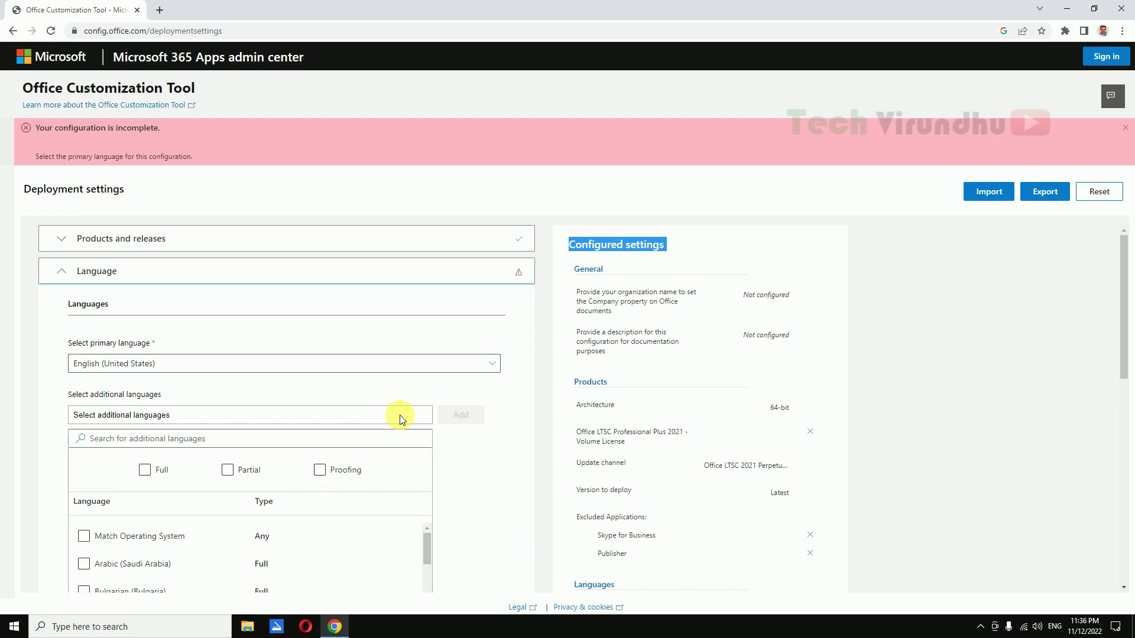
pyautogui.click(399, 415)
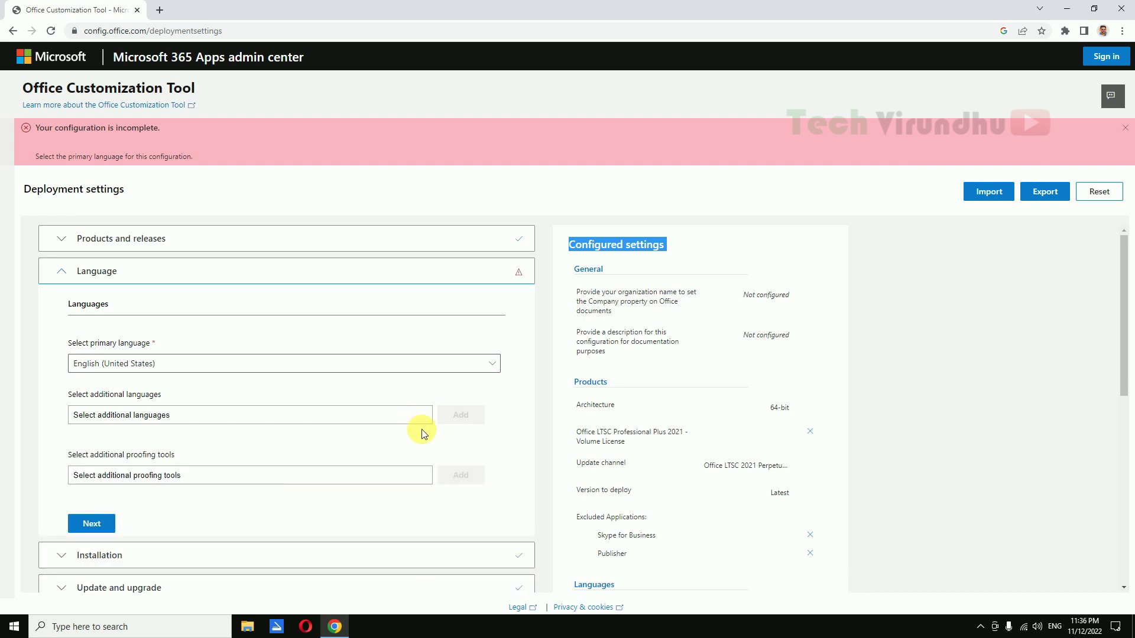
# - Export the configuration to an XML file named Configuration, choosing Office Open XML formats as default and accepting the license agreement
pyautogui.click(1045, 192)
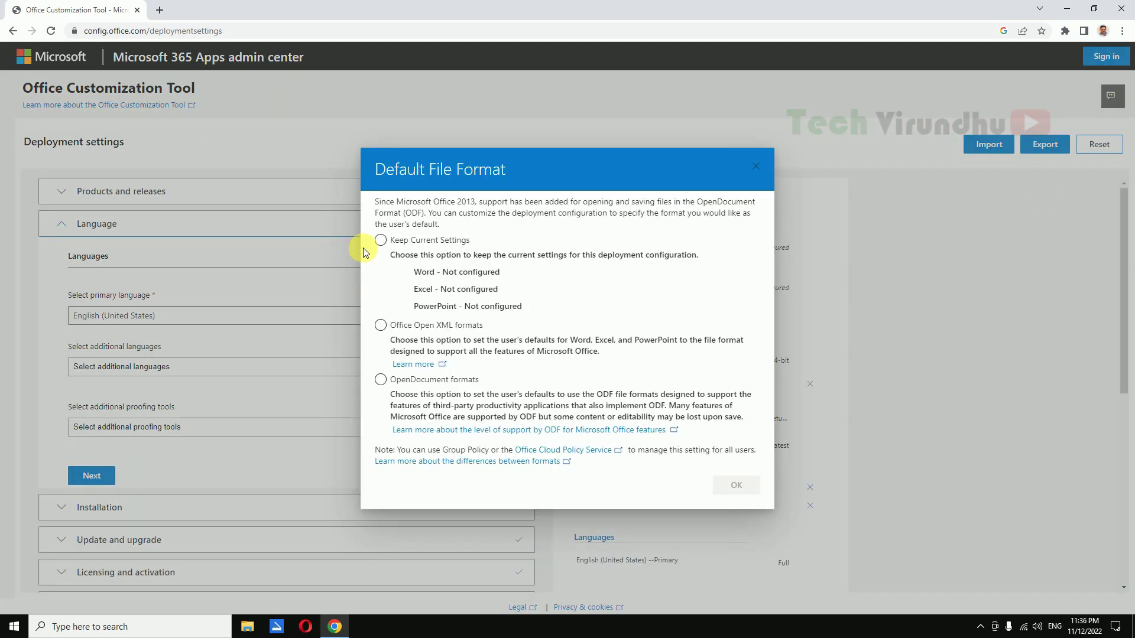
pyautogui.click(380, 328)
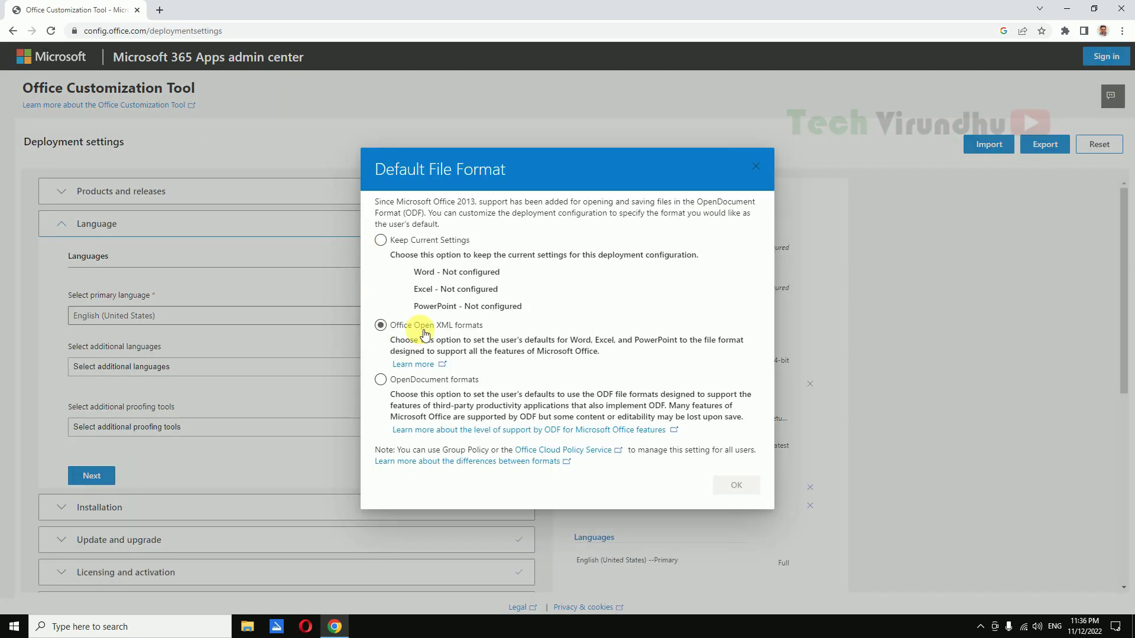
pyautogui.click(381, 326)
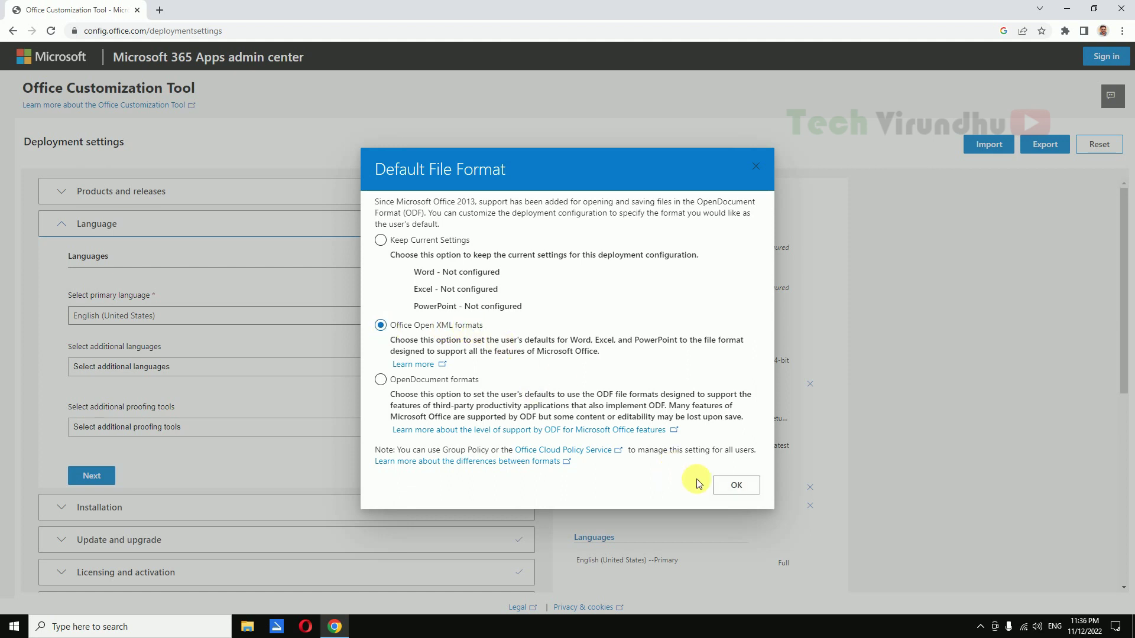
pyautogui.click(734, 485)
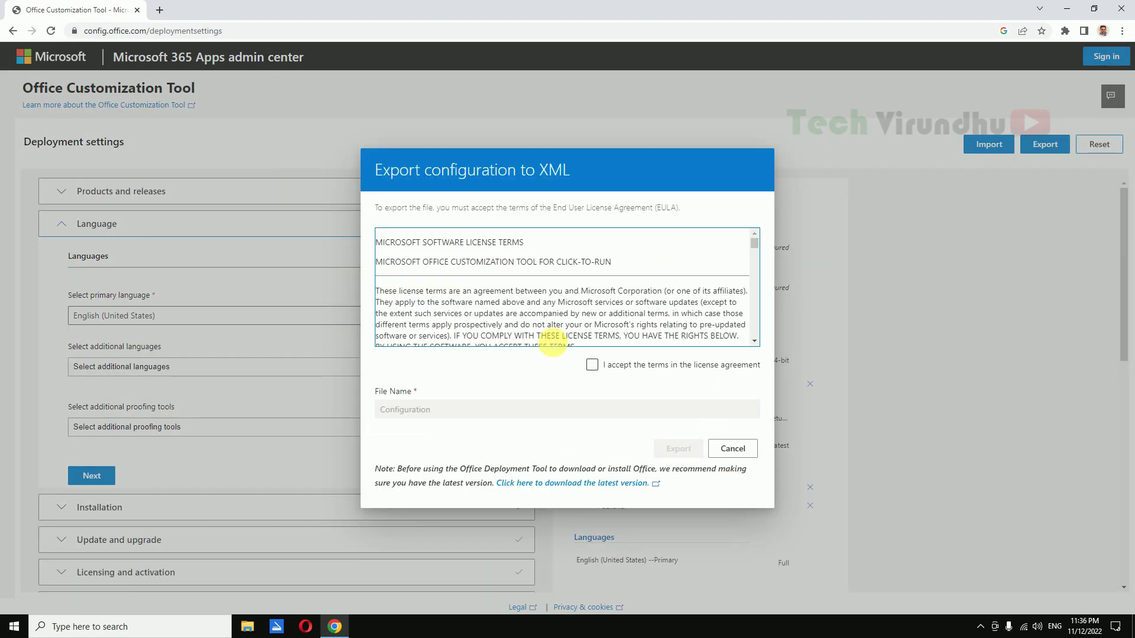
pyautogui.click(593, 365)
pyautogui.click(591, 409)
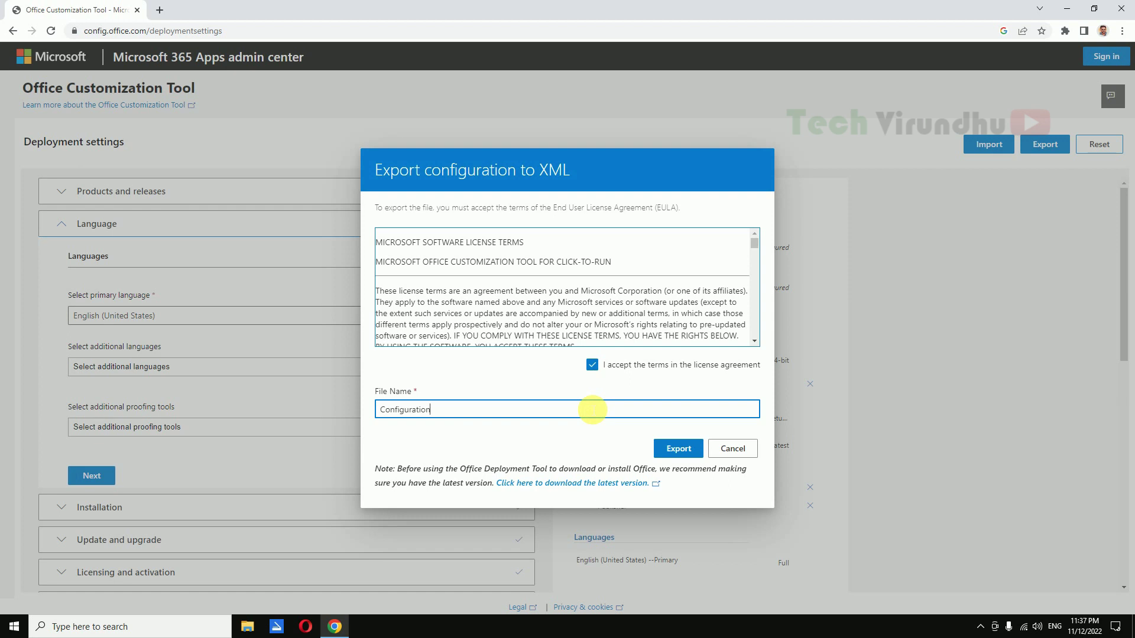
pyautogui.click(678, 450)
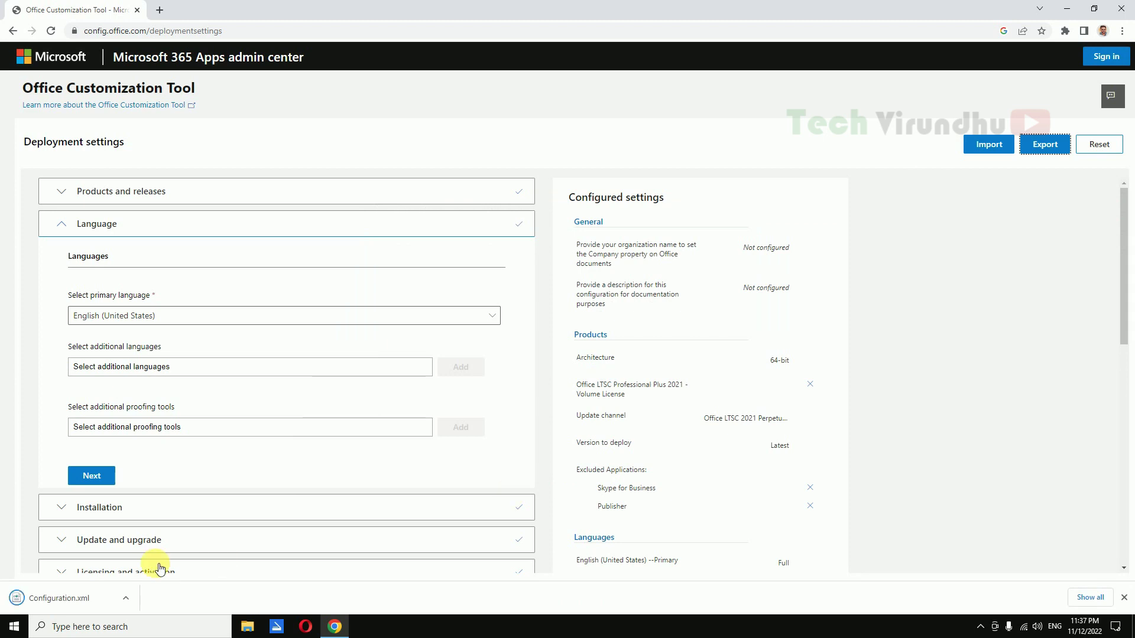
# - Copy the exported Configuration file from the Downloads folder to an empty area of the desktop
pyautogui.rightClick(78, 598)
pyautogui.click(118, 563)
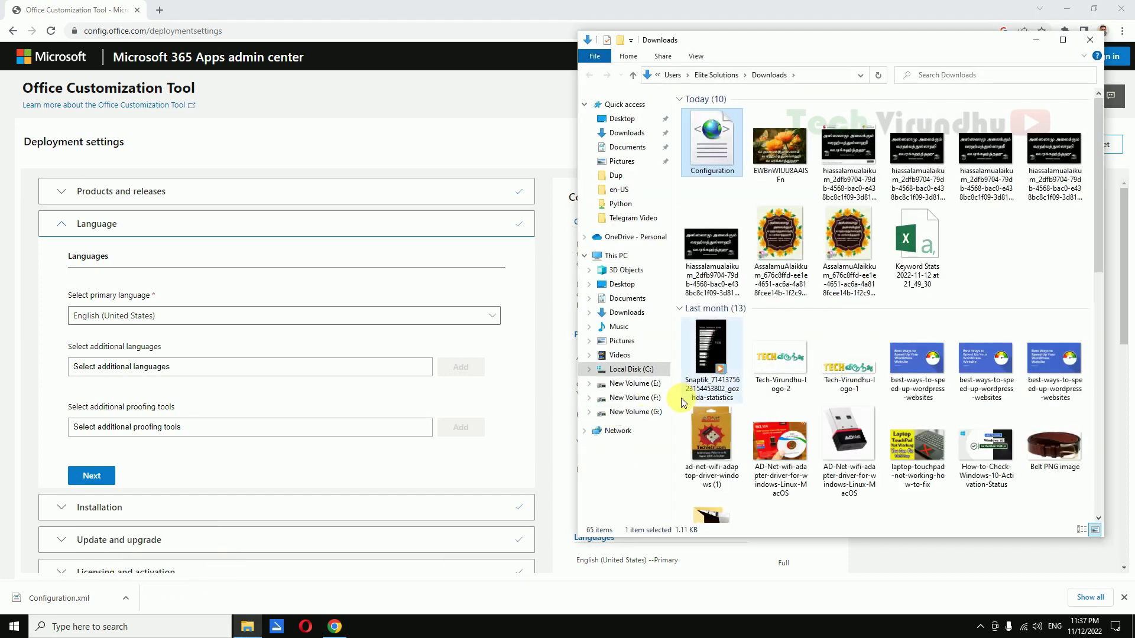
pyautogui.rightClick(722, 141)
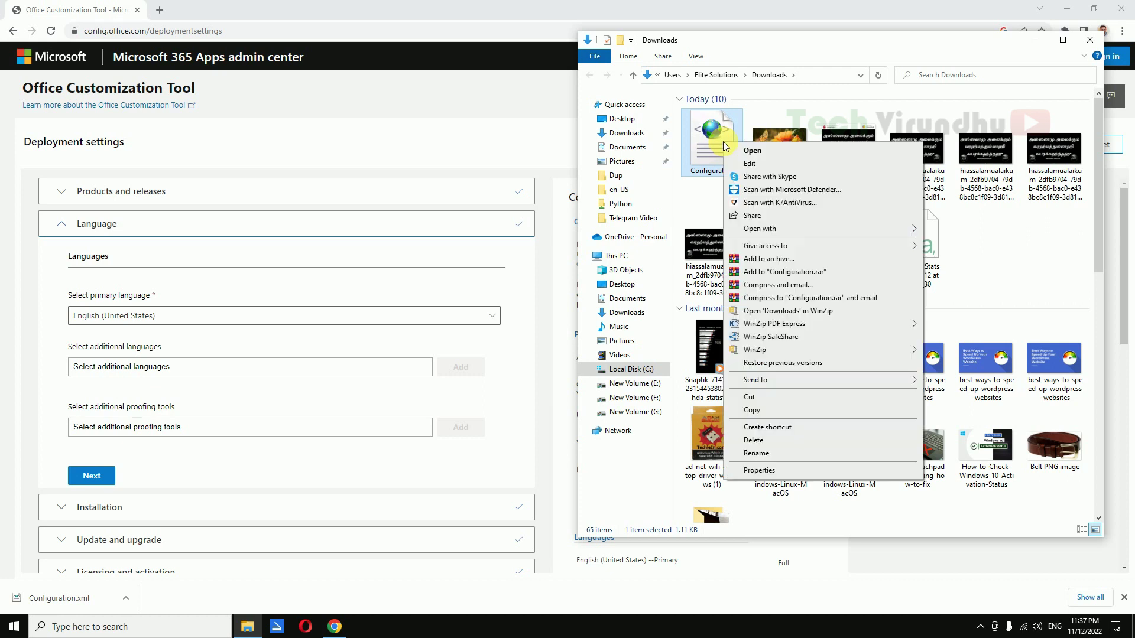
pyautogui.click(768, 409)
pyautogui.click(626, 118)
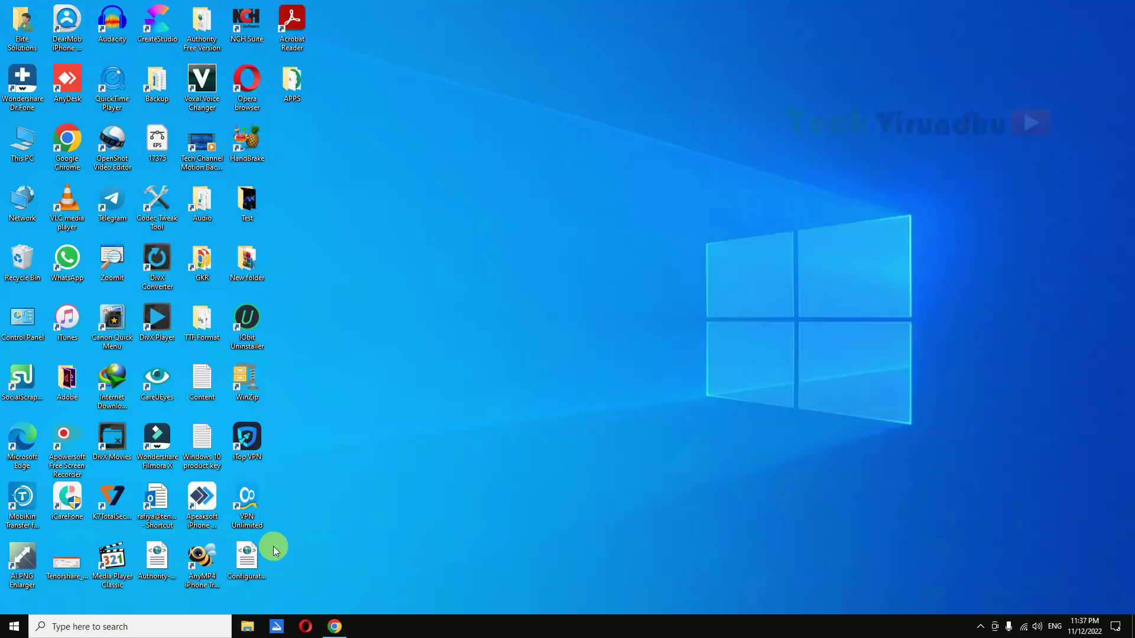
pyautogui.moveTo(254, 559); pyautogui.dragTo(669, 218)
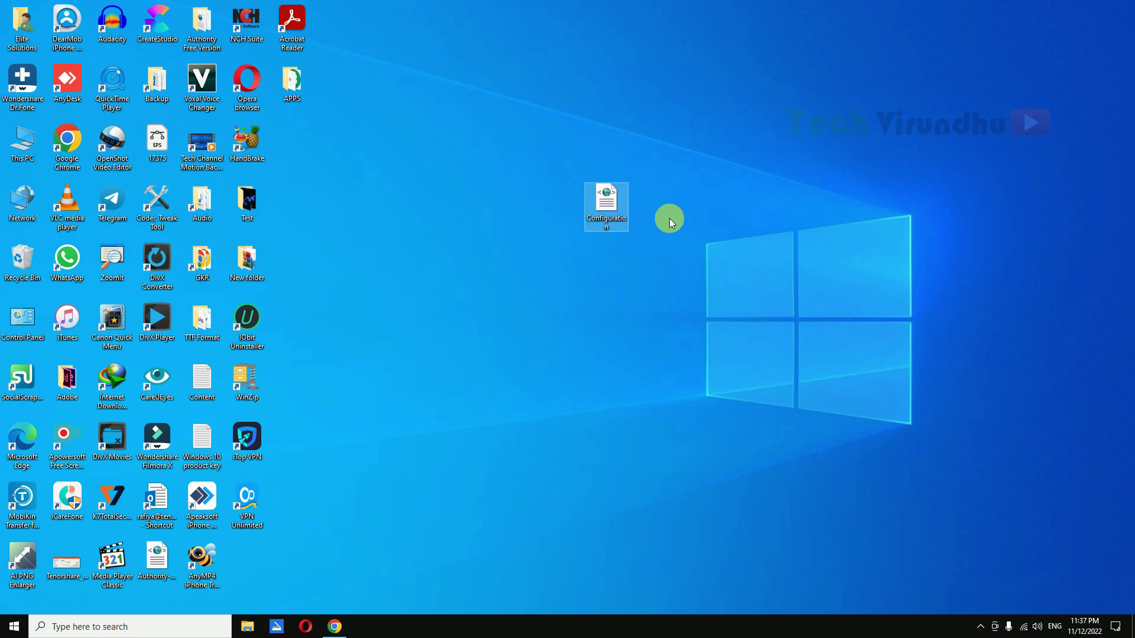
# - Create a new desktop folder named Office 2021
pyautogui.rightClick(717, 233)
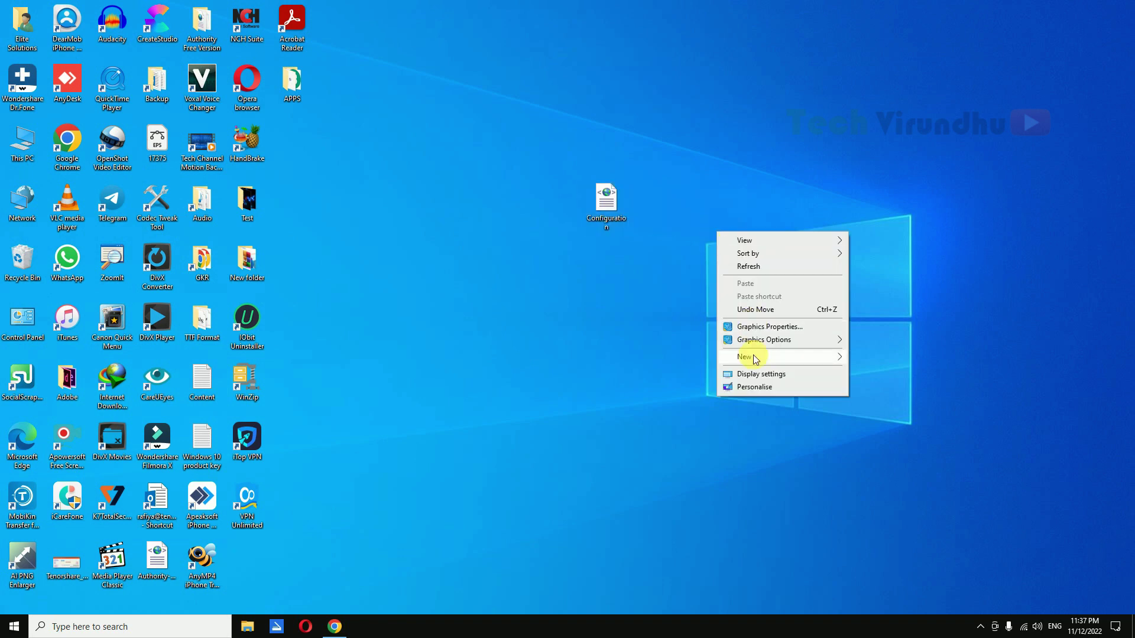
pyautogui.moveTo(769, 356)
pyautogui.click(857, 359)
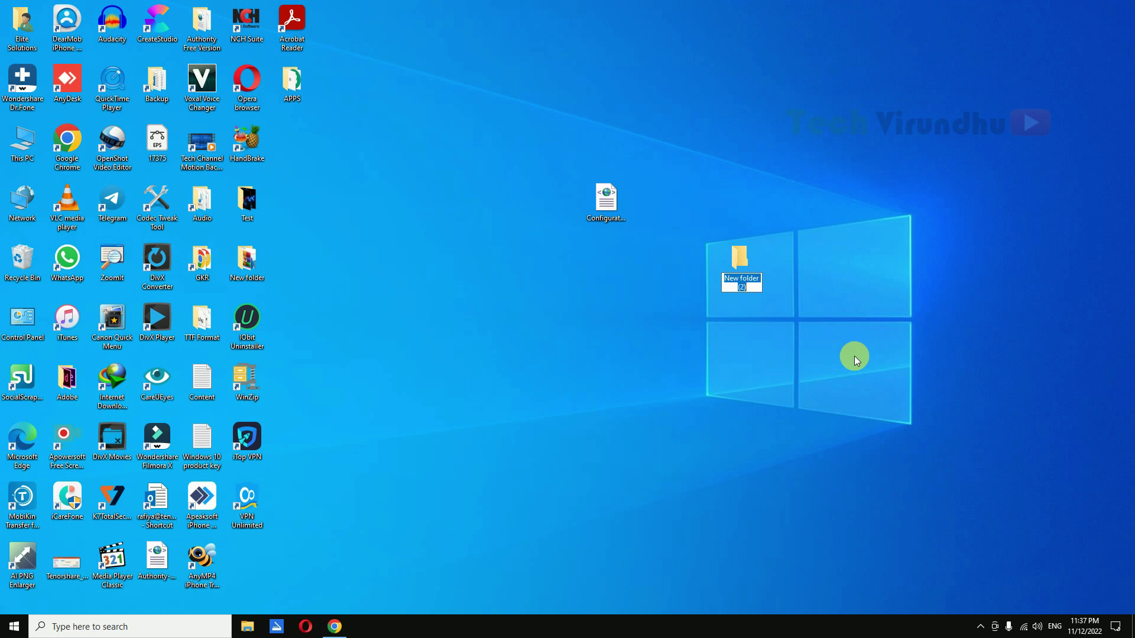
pyautogui.write('U')
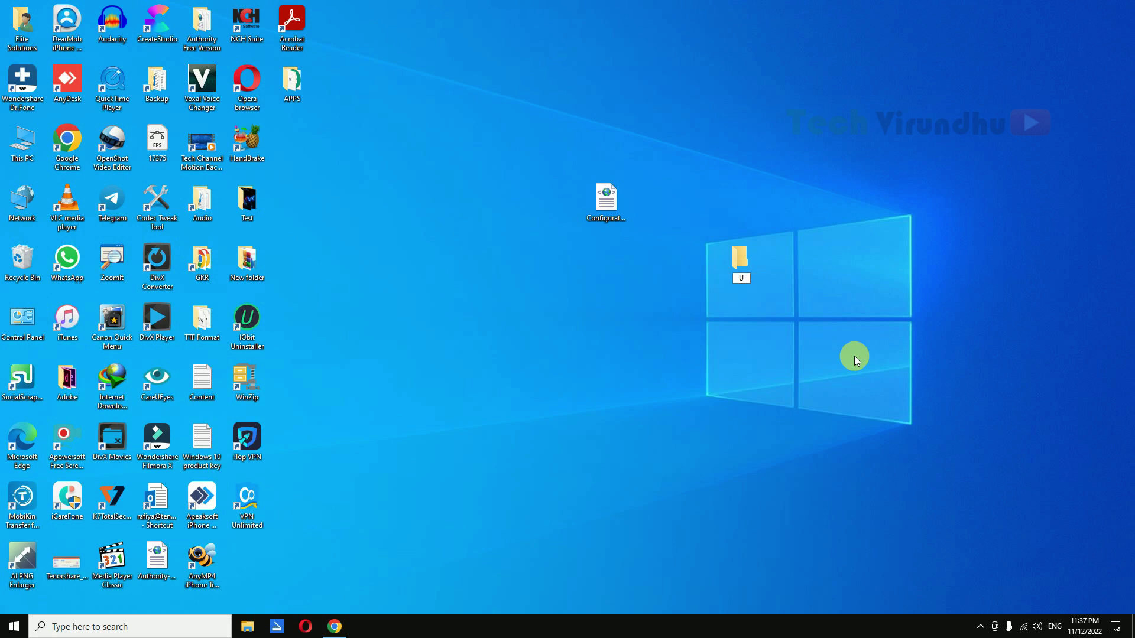
pyautogui.write('ffice 2021')
pyautogui.click(853, 356)
# - Move the desktop's Configuration file into the Office 2021 folder and reposition the folder on the desktop
pyautogui.click(609, 208)
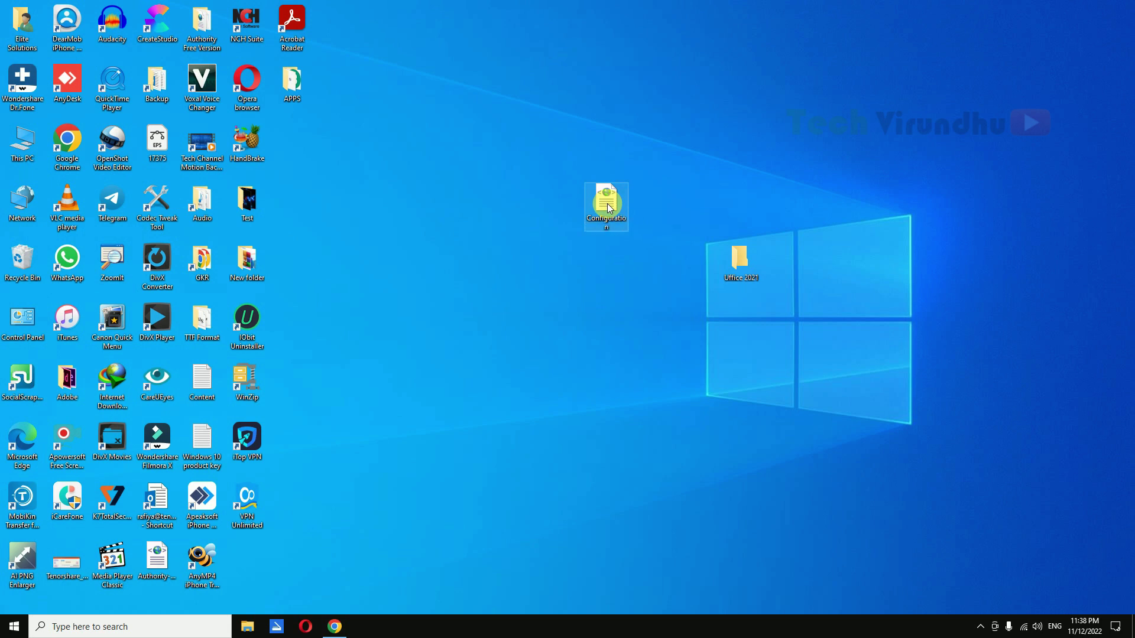
pyautogui.moveTo(610, 207); pyautogui.dragTo(744, 266)
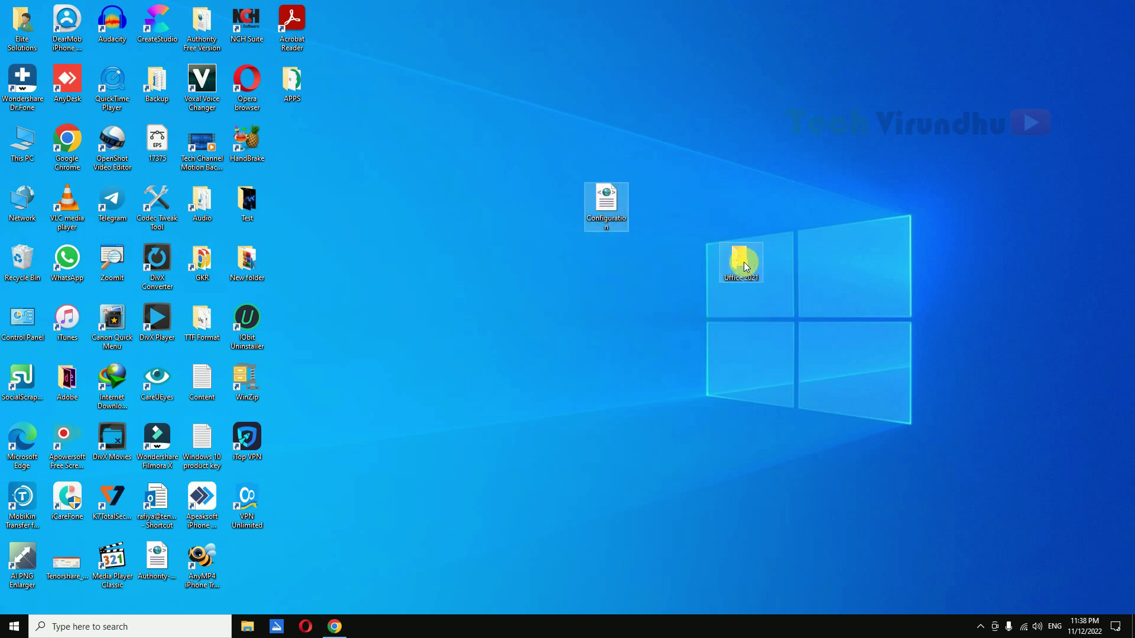
pyautogui.moveTo(647, 183); pyautogui.dragTo(648, 183)
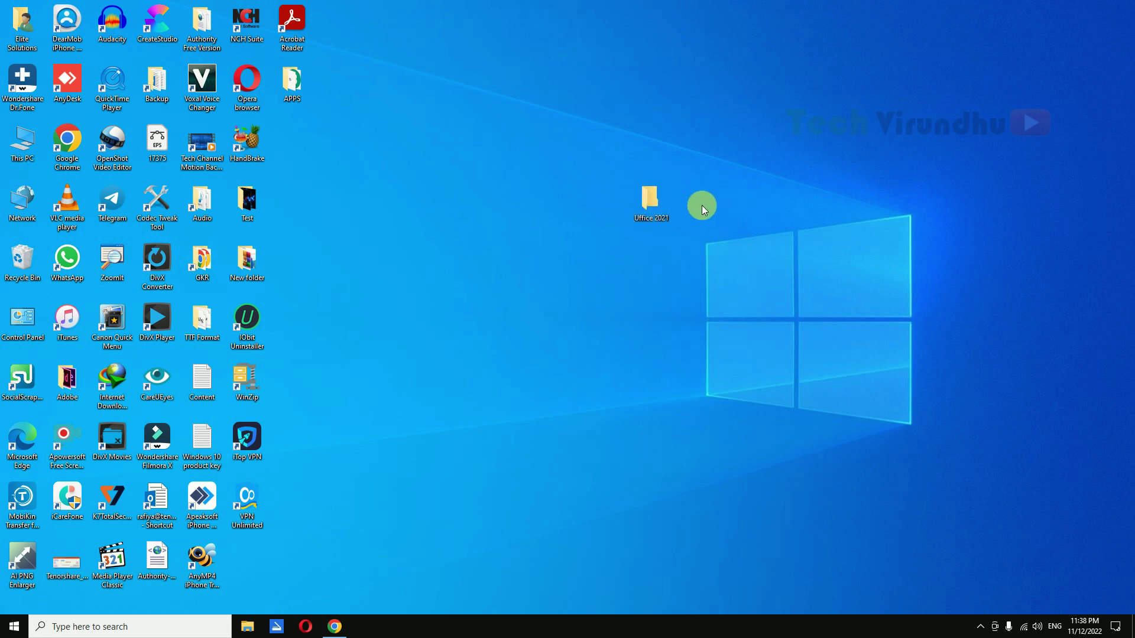
# - Switch to Chrome and search Google for "office deployment tool" in a new tab
pyautogui.moveTo(343, 627)
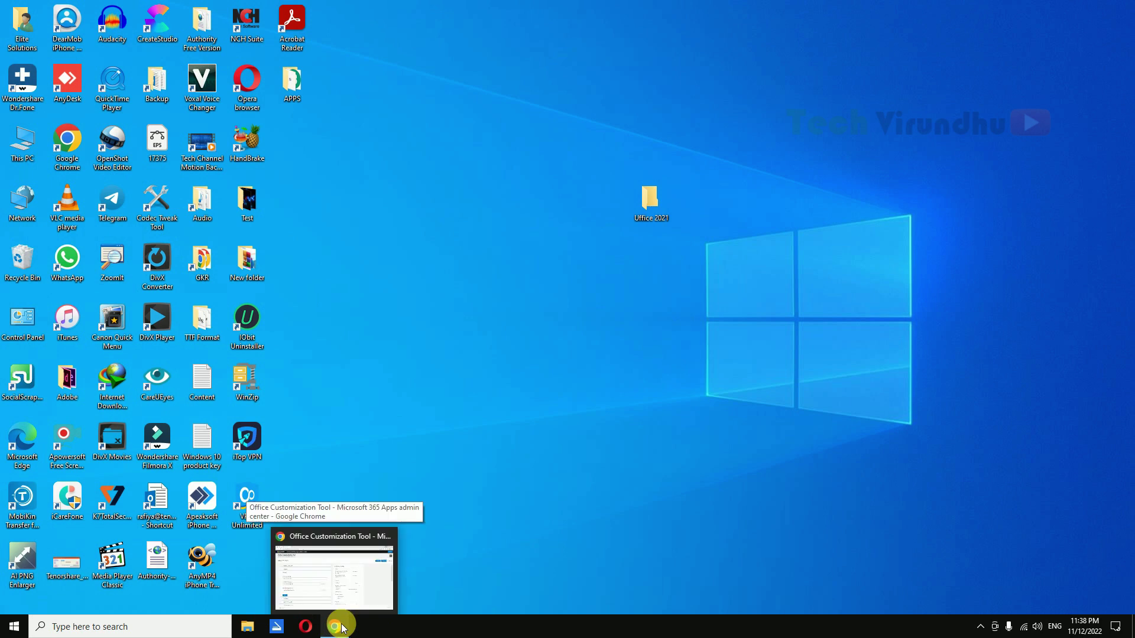
pyautogui.click(343, 627)
pyautogui.click(158, 13)
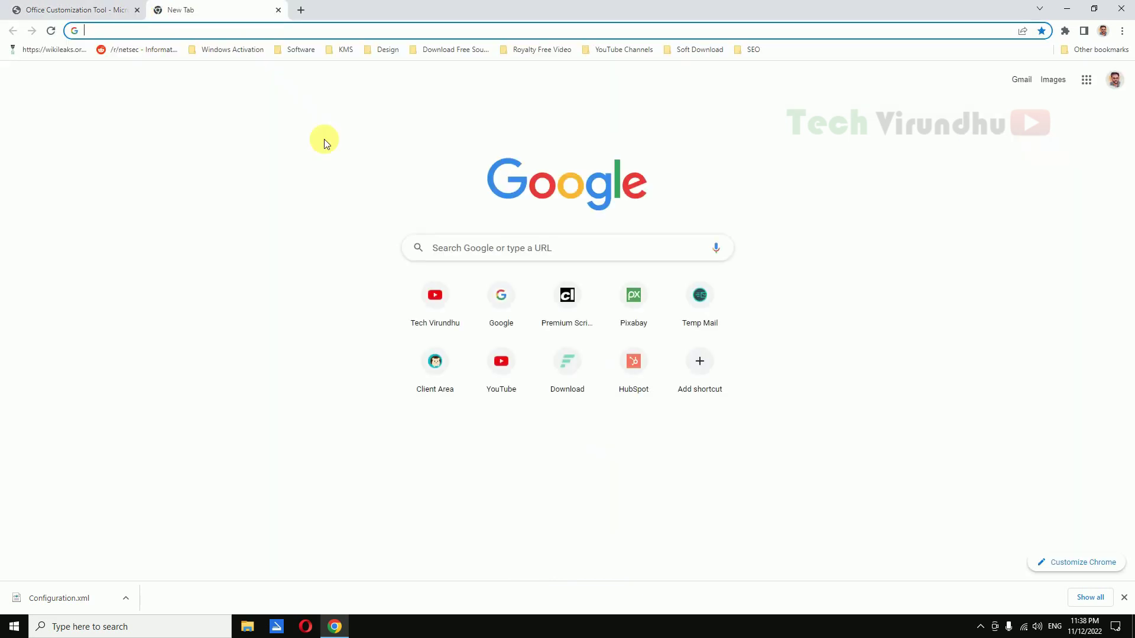
pyautogui.click(471, 248)
pyautogui.click(471, 272)
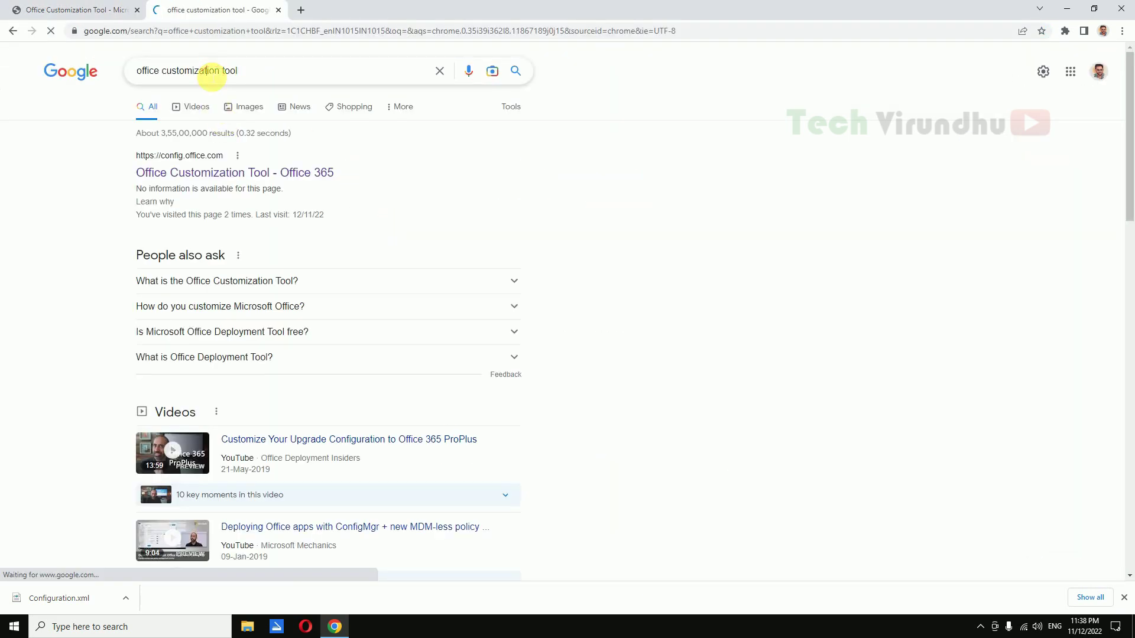
pyautogui.doubleClick(201, 71)
pyautogui.write('de')
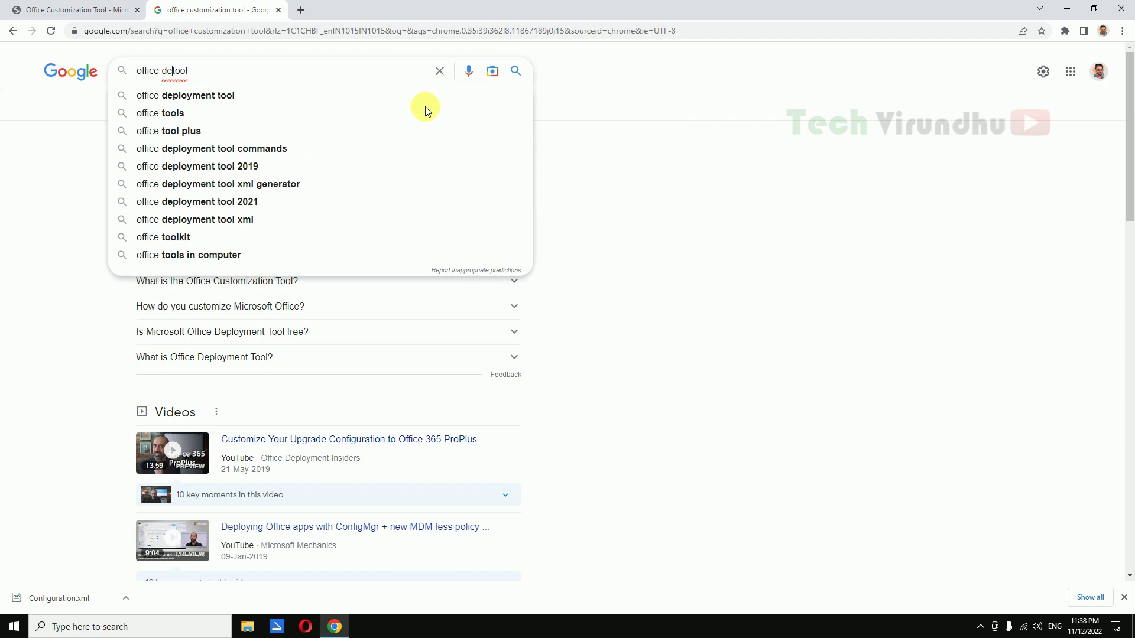
pyautogui.write('pol')
pyautogui.press('Down')
pyautogui.press('Return')
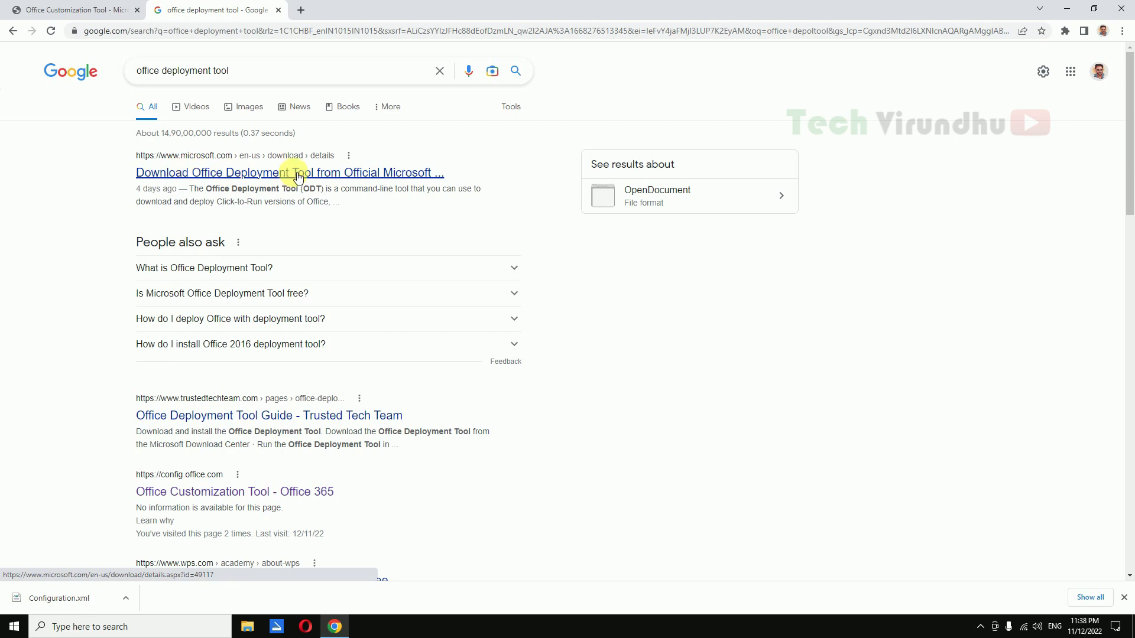
# - Download the Office Deployment Tool in English from Microsoft's official page and show its download folder in icon view
pyautogui.click(298, 177)
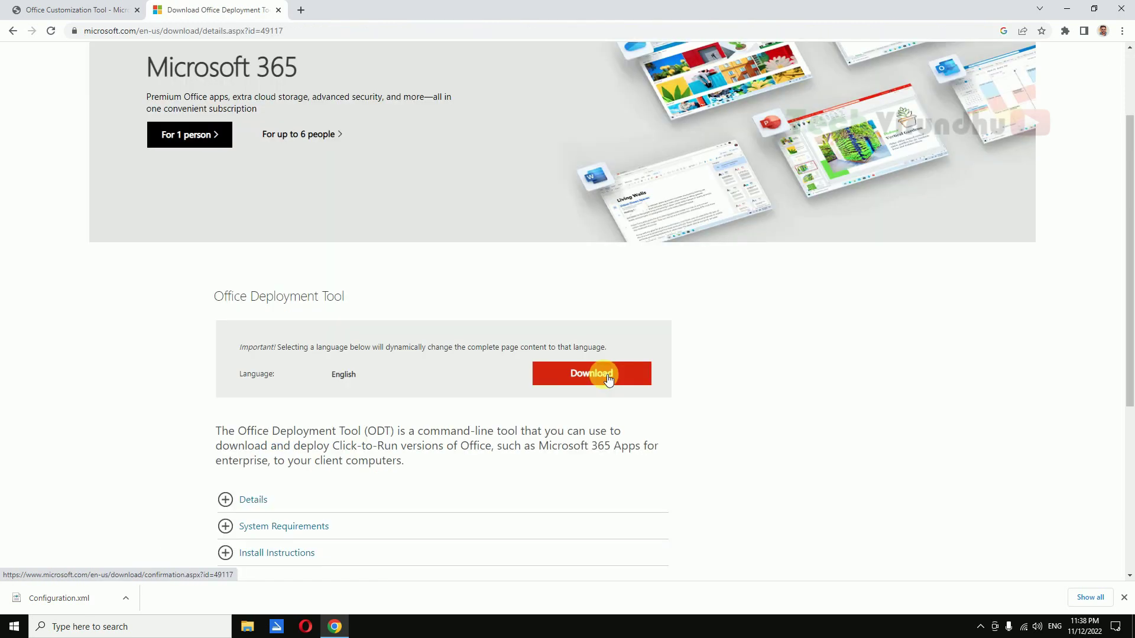
pyautogui.click(608, 379)
pyautogui.click(596, 352)
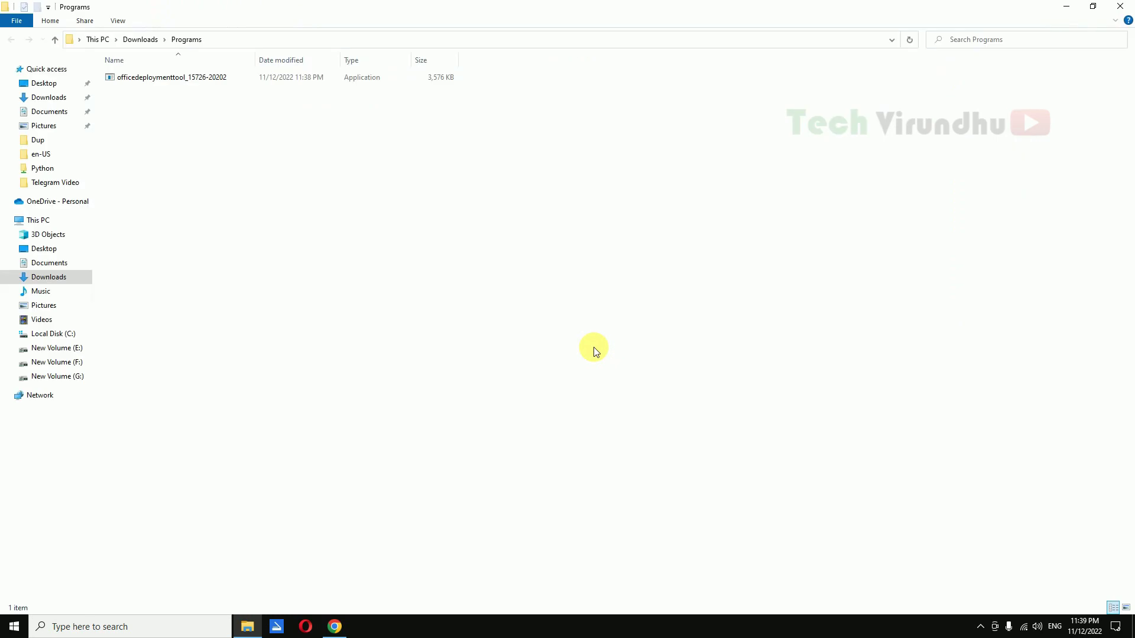
pyautogui.rightClick(458, 149)
pyautogui.moveTo(502, 159)
pyautogui.click(626, 169)
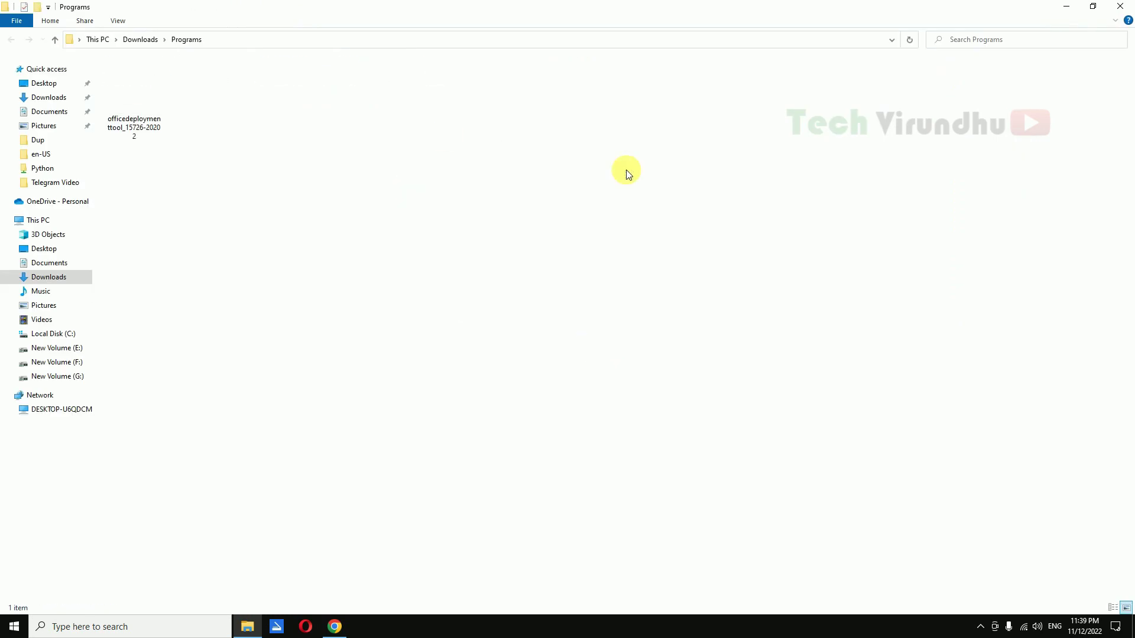
pyautogui.click(144, 92)
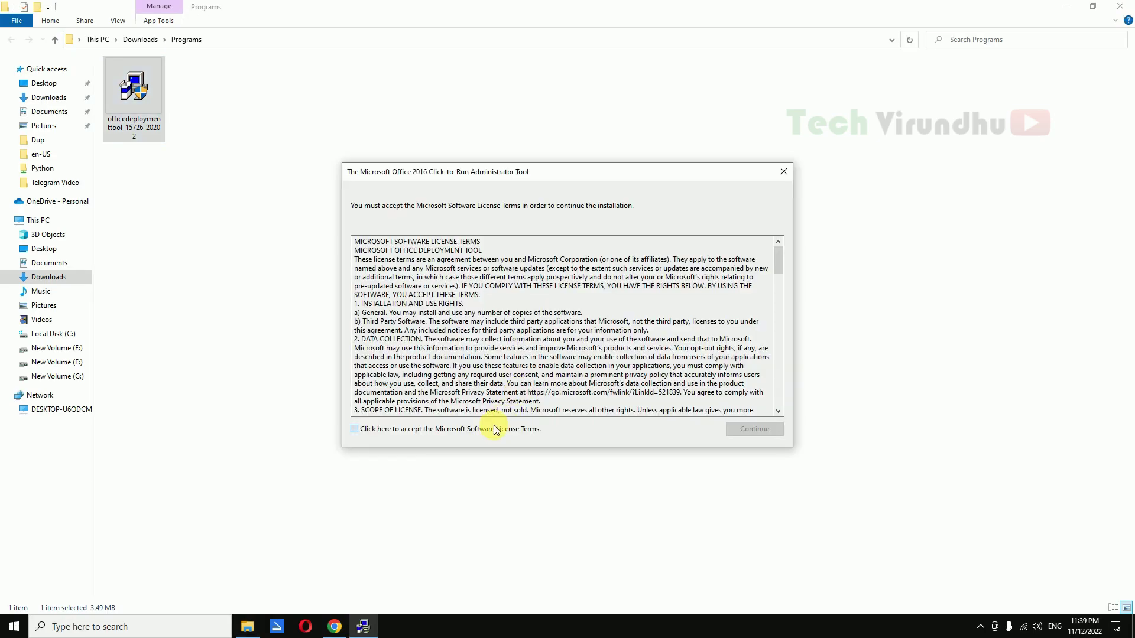
pyautogui.click(507, 429)
pyautogui.click(738, 429)
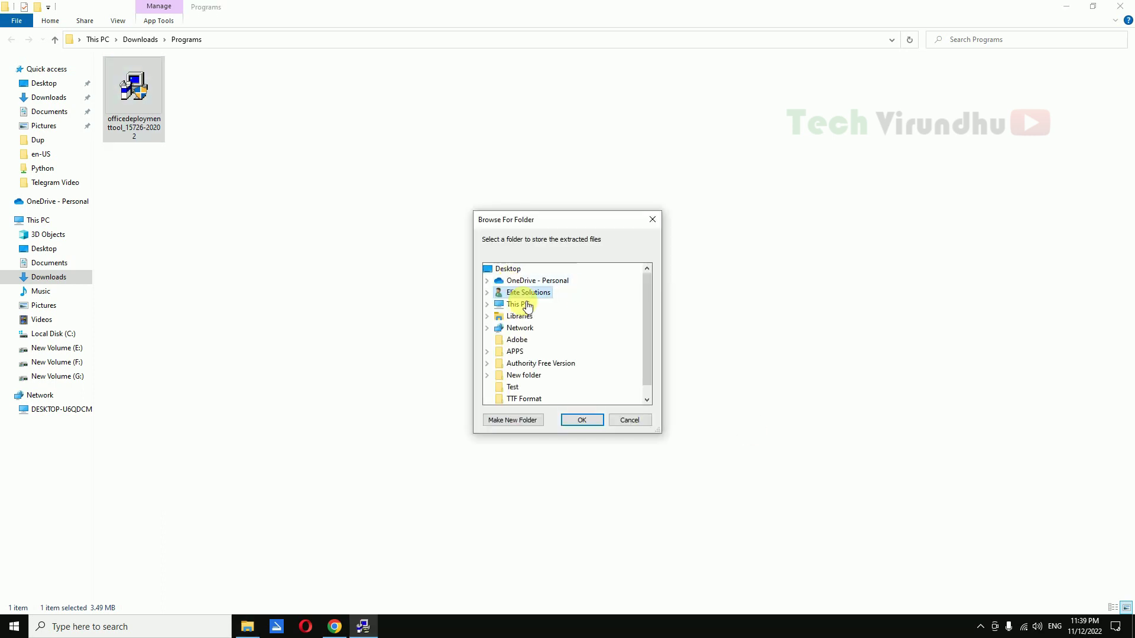
# - Extract the deployment tool's files into the Office 2021 folder on the desktop
pyautogui.moveTo(644, 314); pyautogui.dragTo(643, 351)
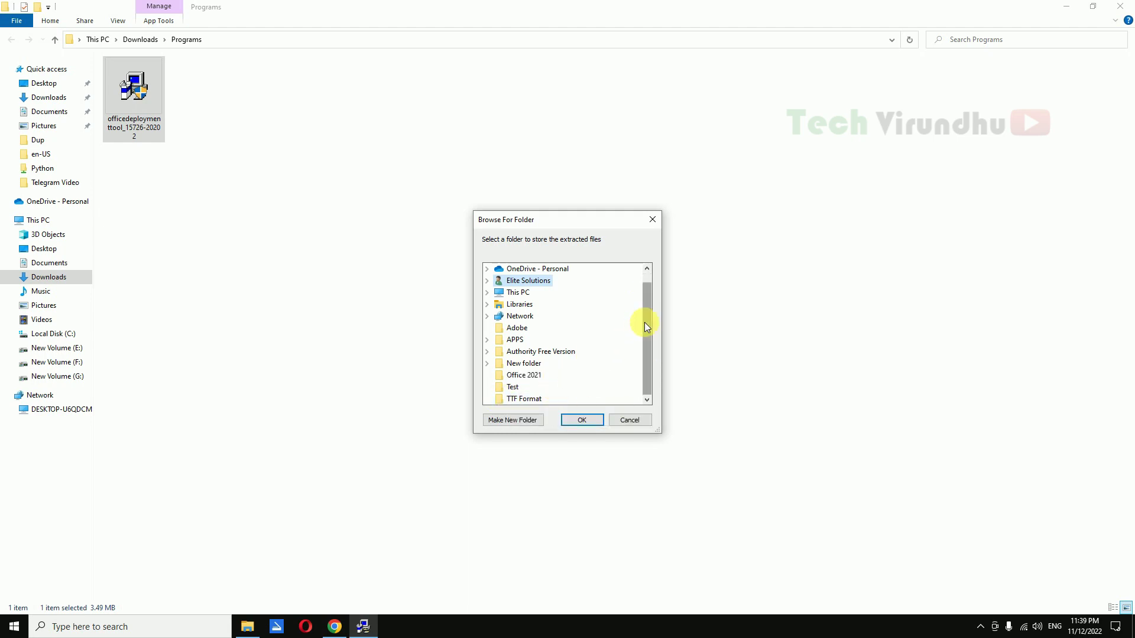
pyautogui.click(537, 378)
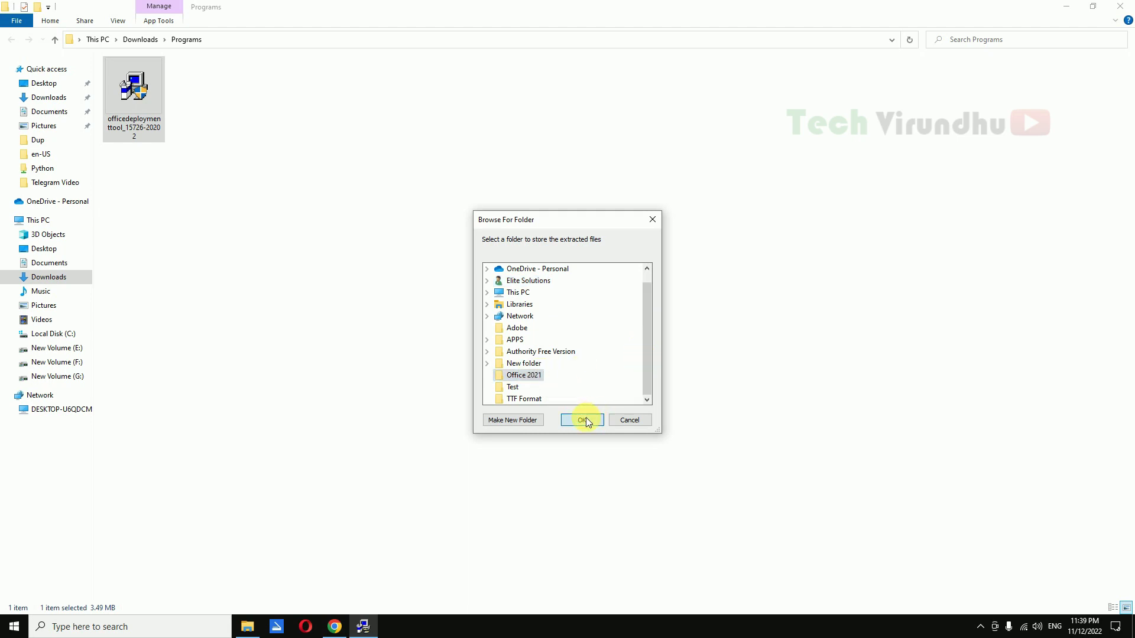
pyautogui.click(585, 419)
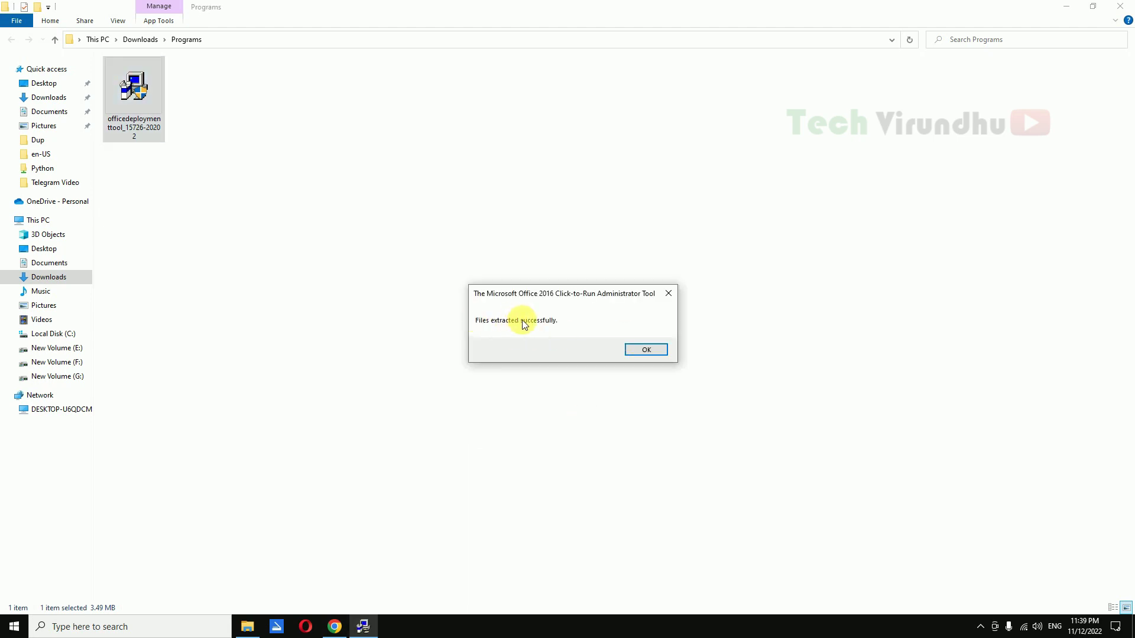
pyautogui.click(664, 348)
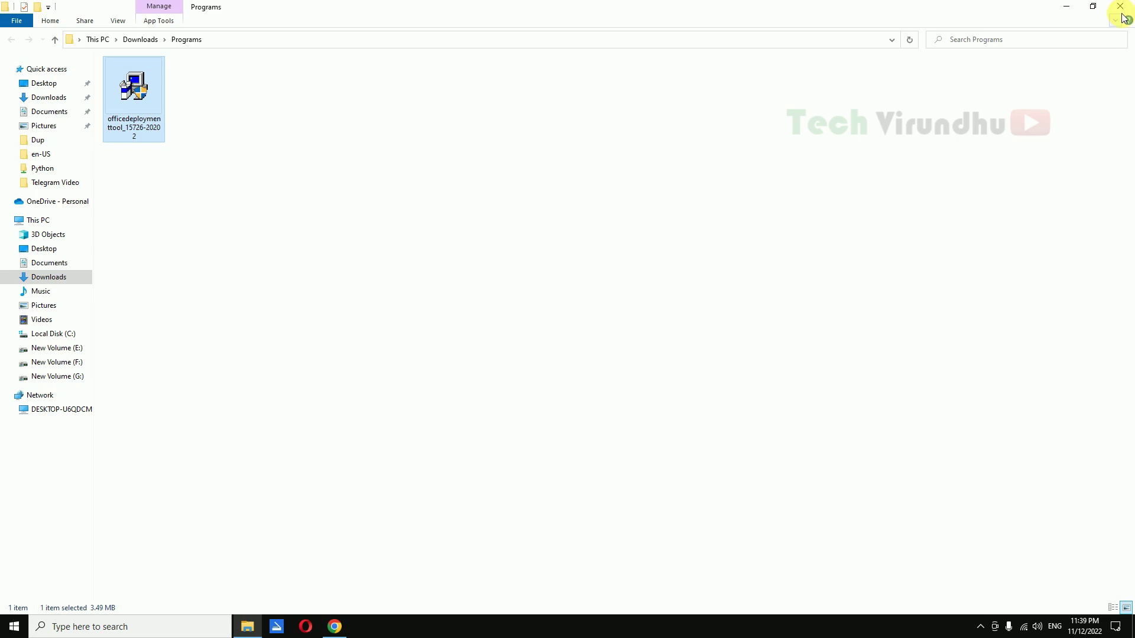
# - Open the Office 2021 folder on the desktop and display its files as extra large icons
pyautogui.click(1066, 7)
pyautogui.click(1066, 8)
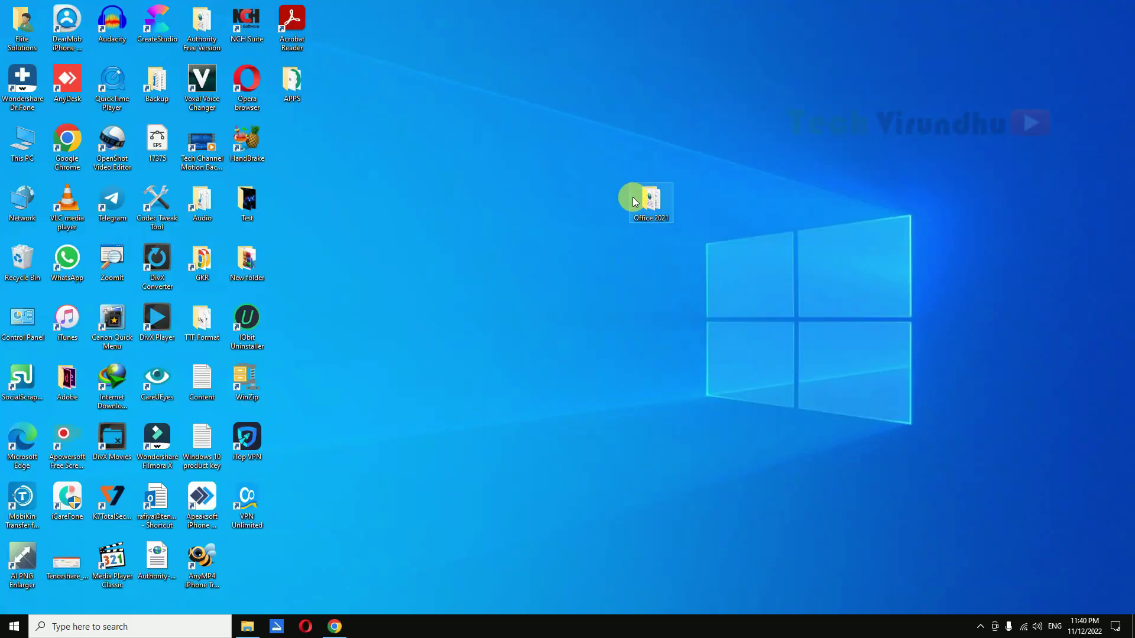
pyautogui.doubleClick(640, 208)
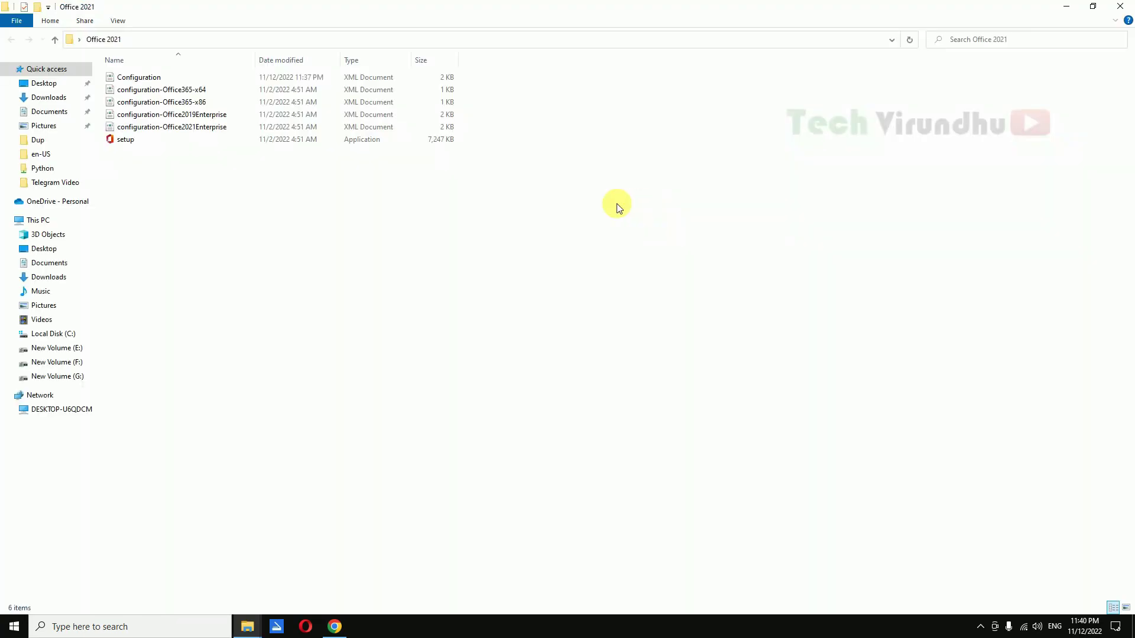
pyautogui.rightClick(589, 144)
pyautogui.moveTo(647, 153)
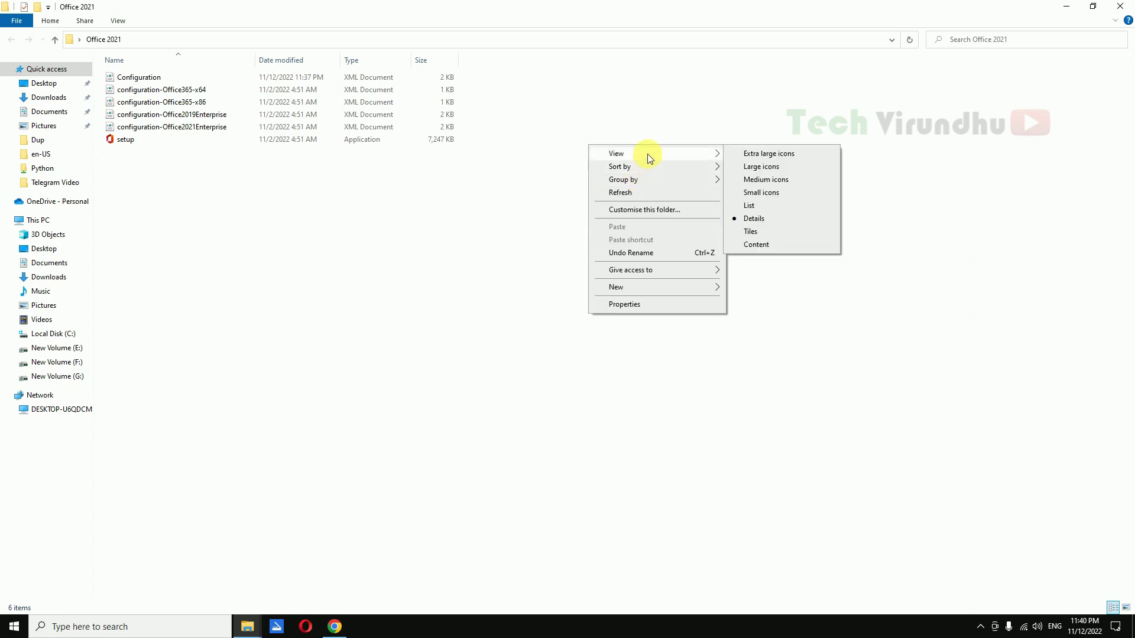
pyautogui.click(766, 153)
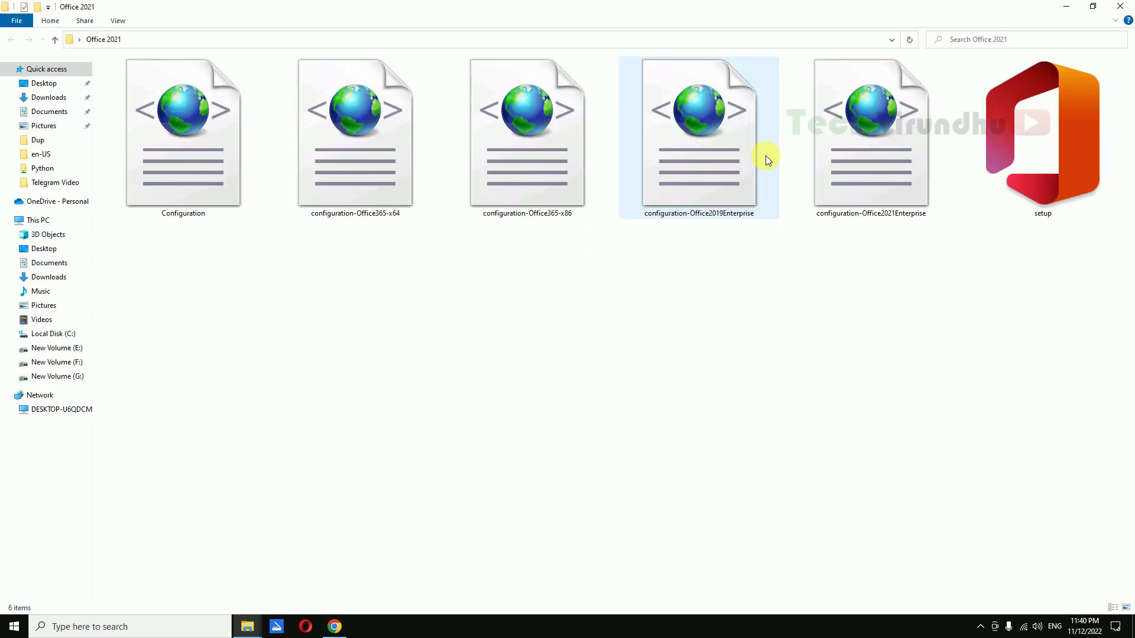
# - Examine the configuration XML files and the setup application in the Office 2021 folder
pyautogui.click(200, 163)
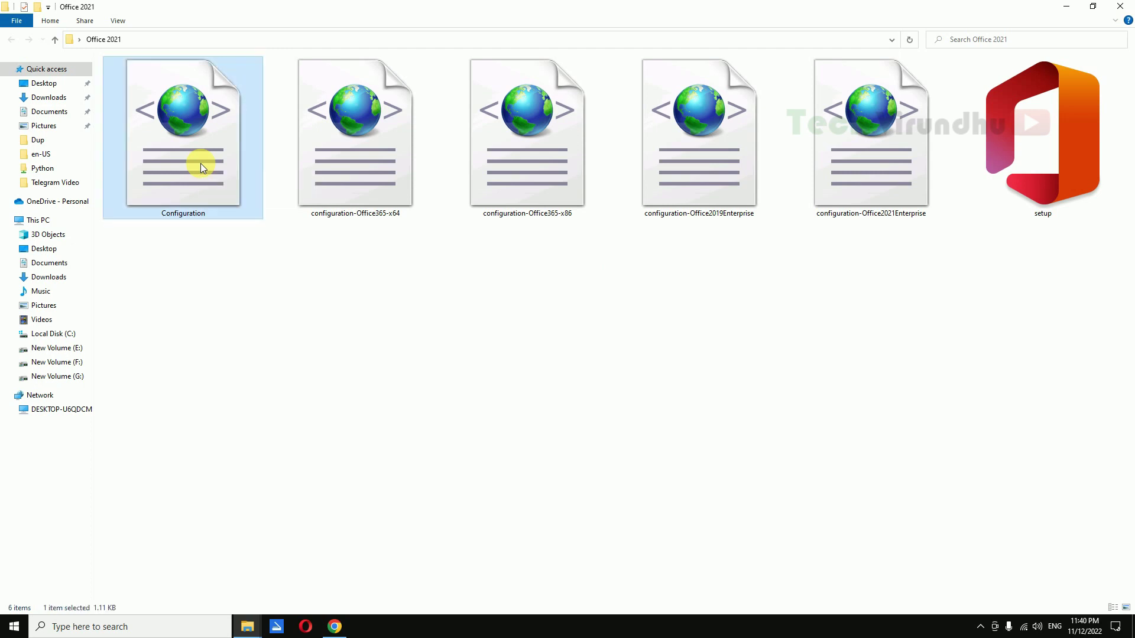
pyautogui.click(361, 186)
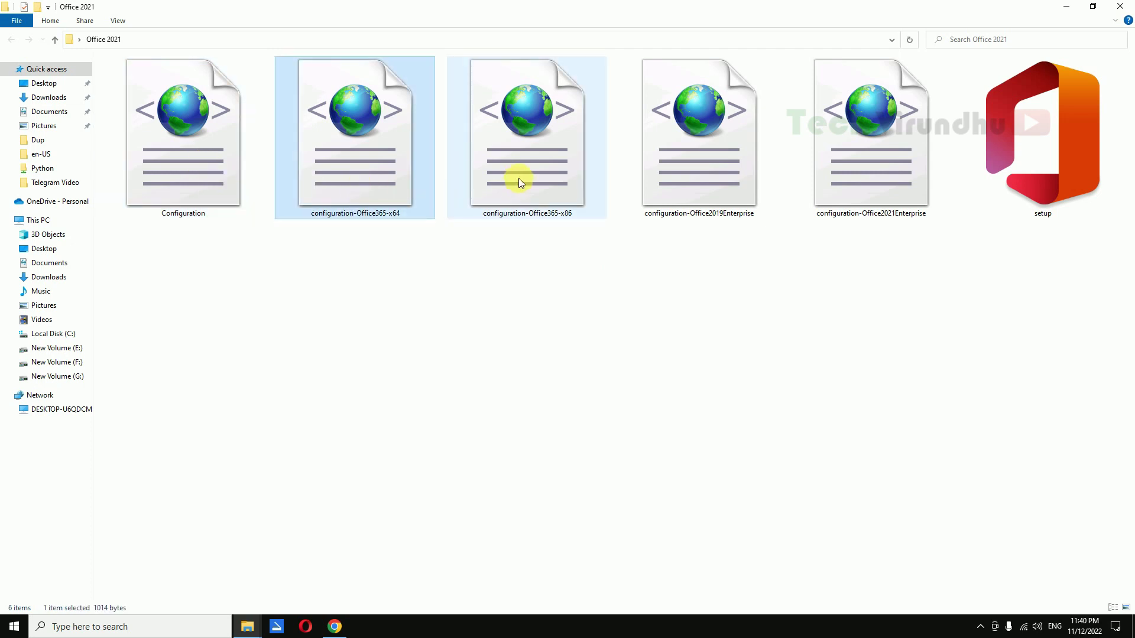
pyautogui.click(519, 179)
pyautogui.click(711, 184)
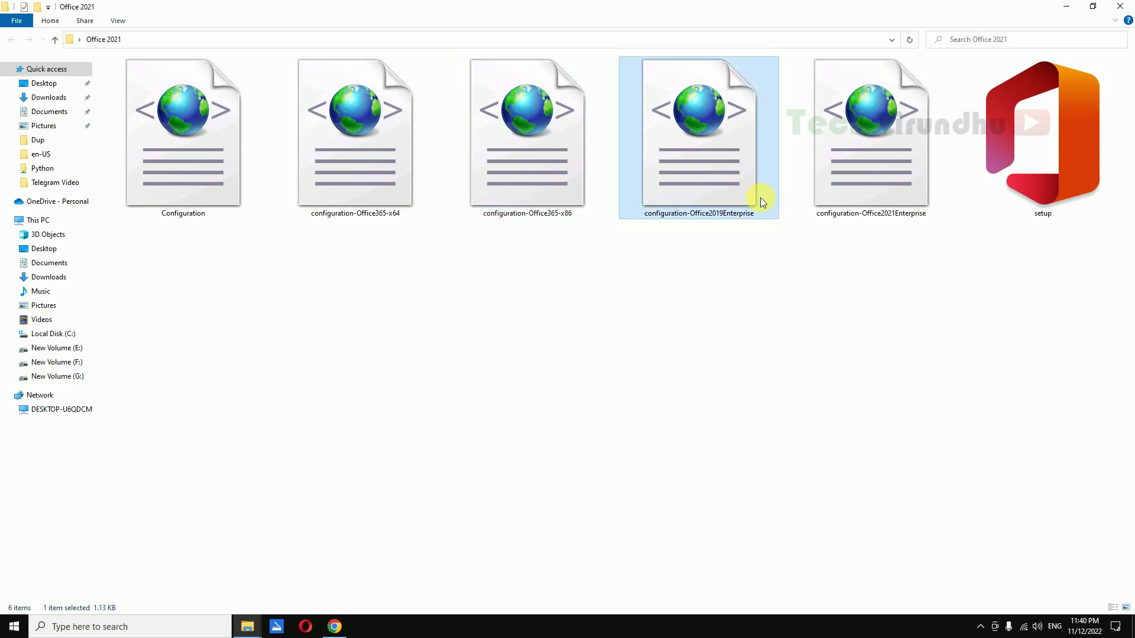
pyautogui.click(875, 197)
pyautogui.click(1039, 170)
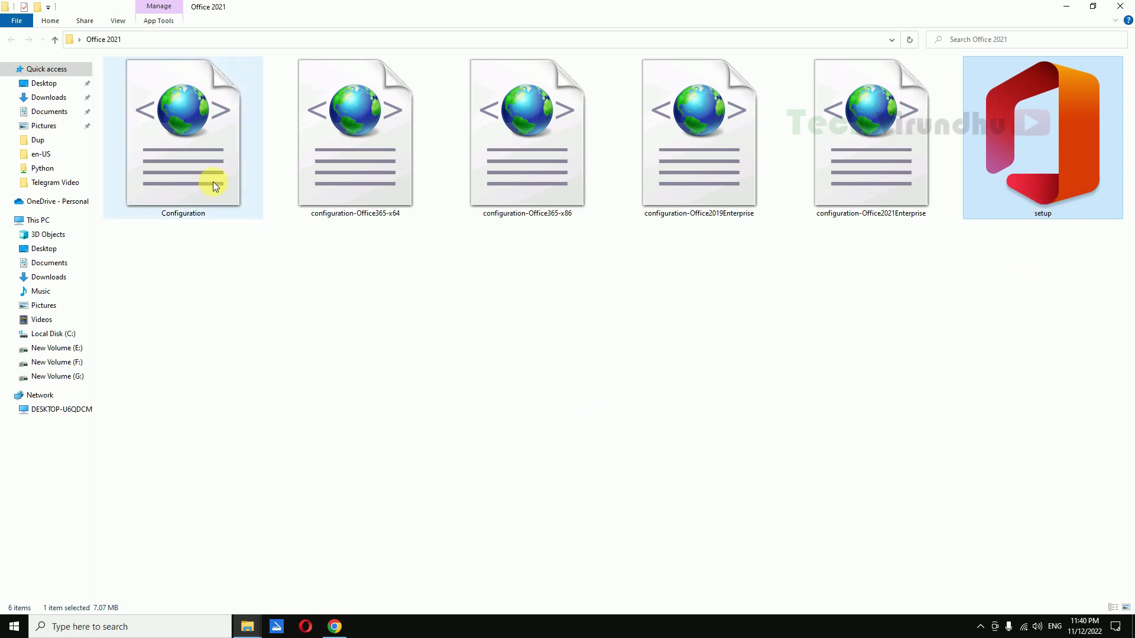
pyautogui.moveTo(1021, 299); pyautogui.dragTo(160, 102)
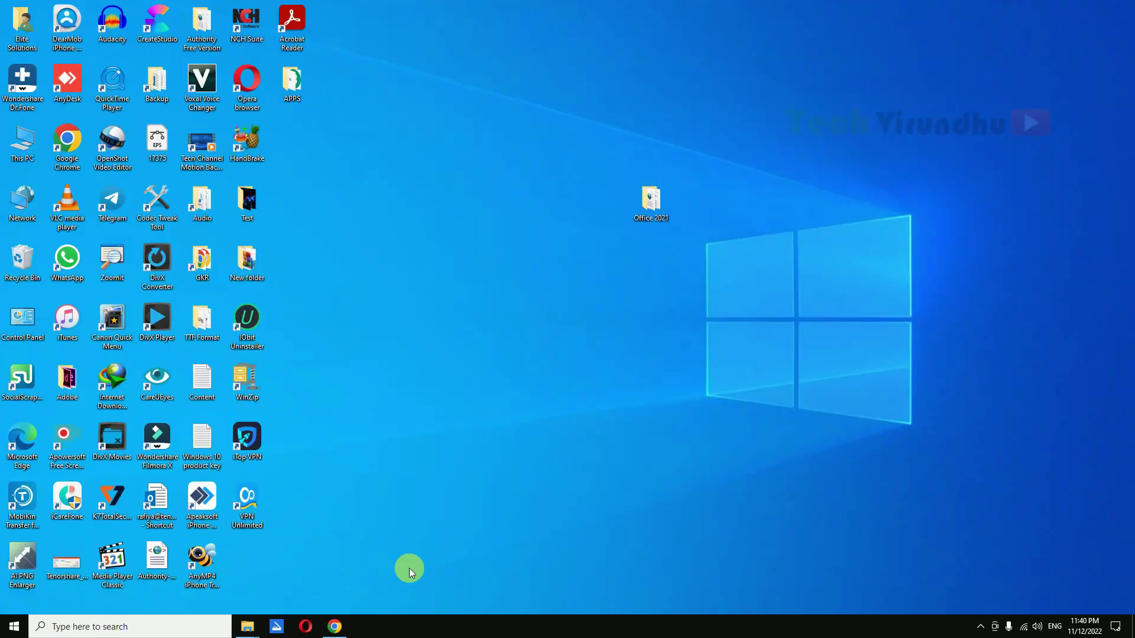
# - Search Windows for cmd, run Command Prompt as administrator and move its window clear of the desktop icons
pyautogui.click(172, 625)
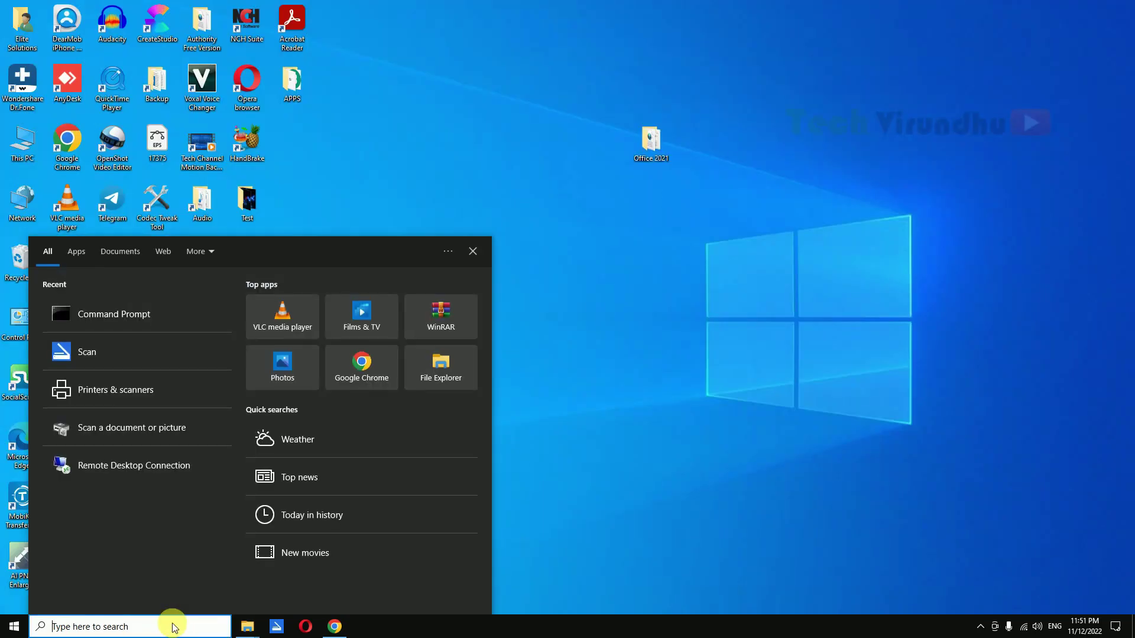
pyautogui.write('cmd')
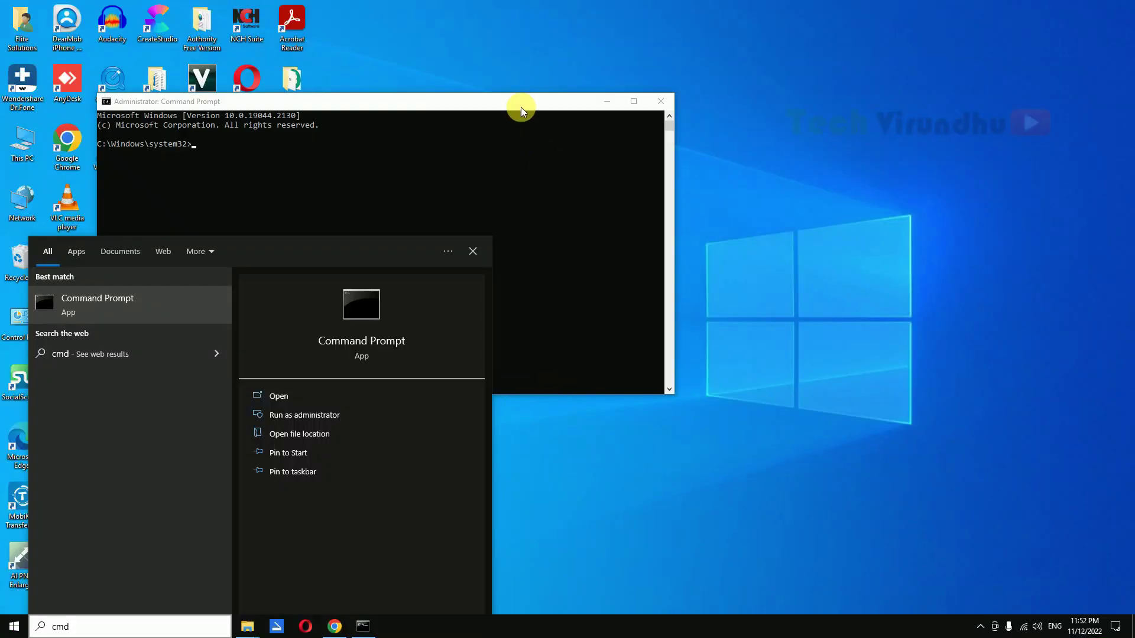
pyautogui.moveTo(520, 108); pyautogui.dragTo(737, 158)
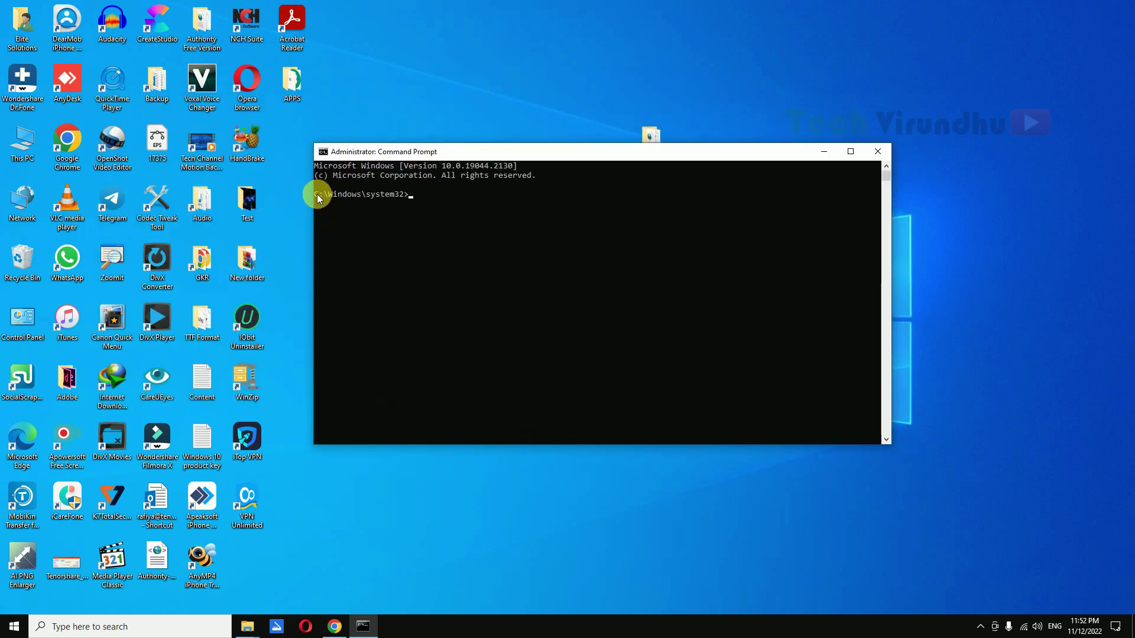
pyautogui.moveTo(315, 194); pyautogui.dragTo(406, 196)
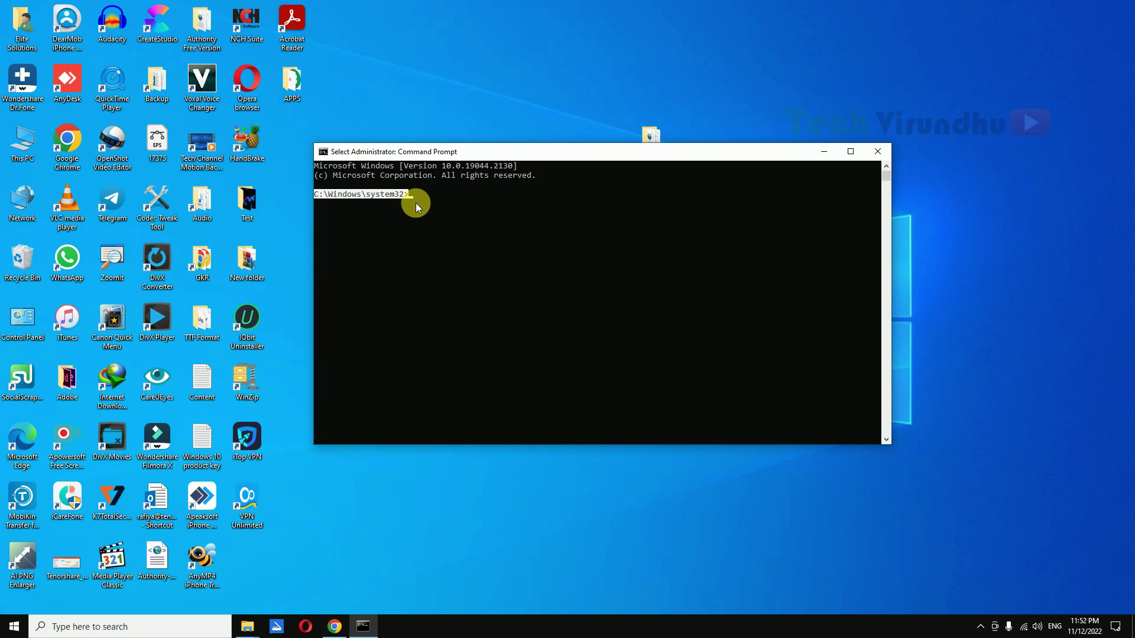
pyautogui.click(409, 196)
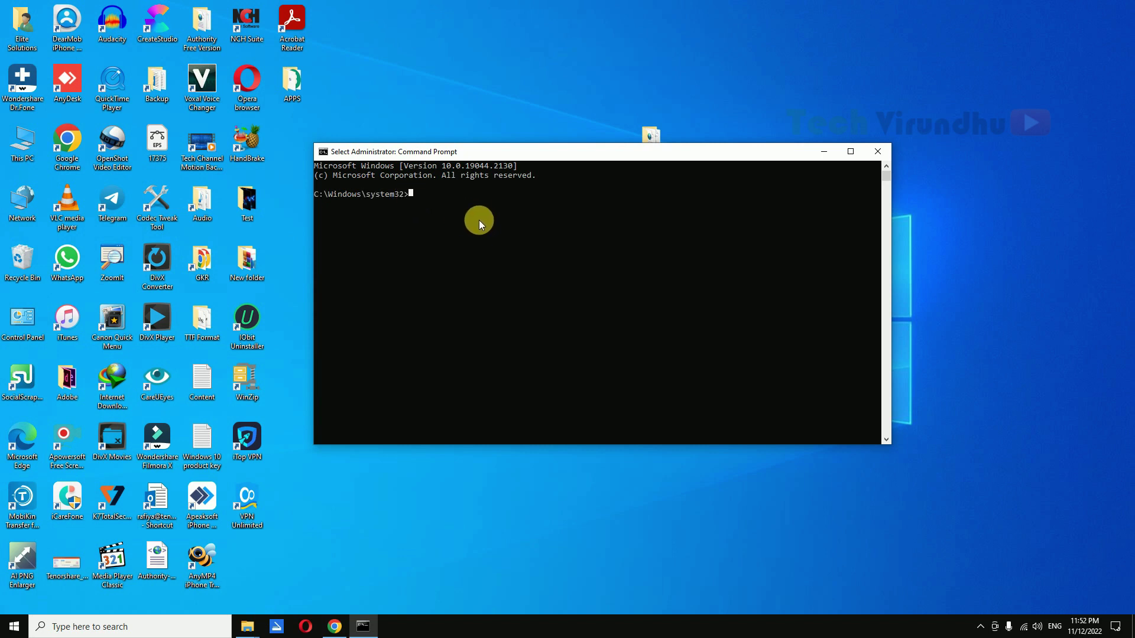
# - Copy the full path of the desktop's Office 2021 folder from File Explorer and return to Command Prompt
pyautogui.click(658, 136)
pyautogui.moveTo(659, 151); pyautogui.dragTo(671, 210)
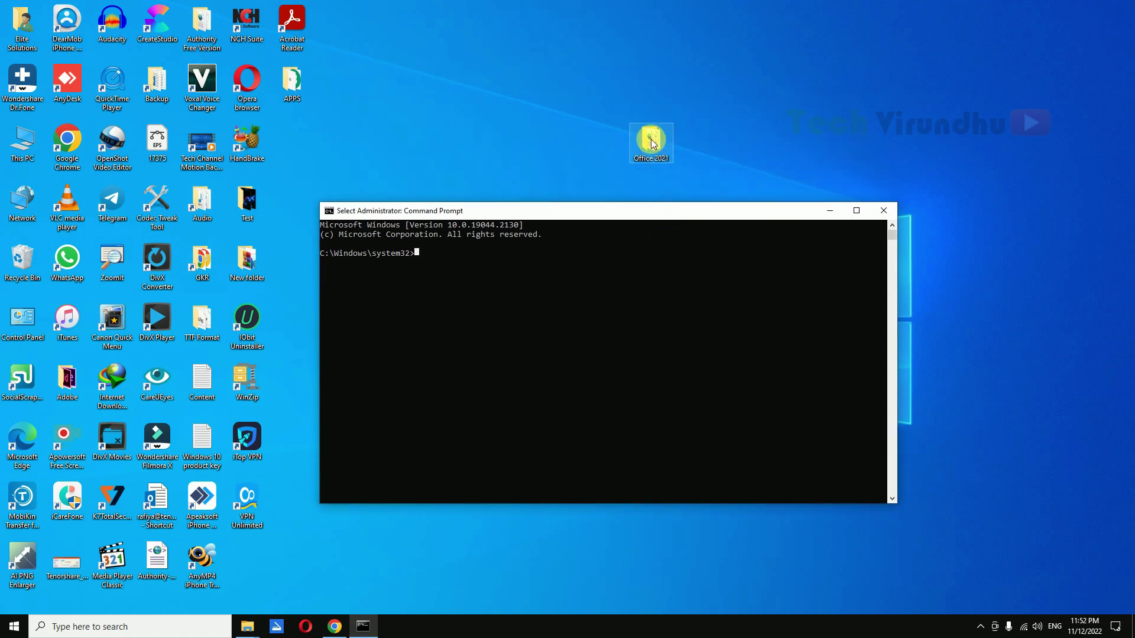
pyautogui.doubleClick(653, 144)
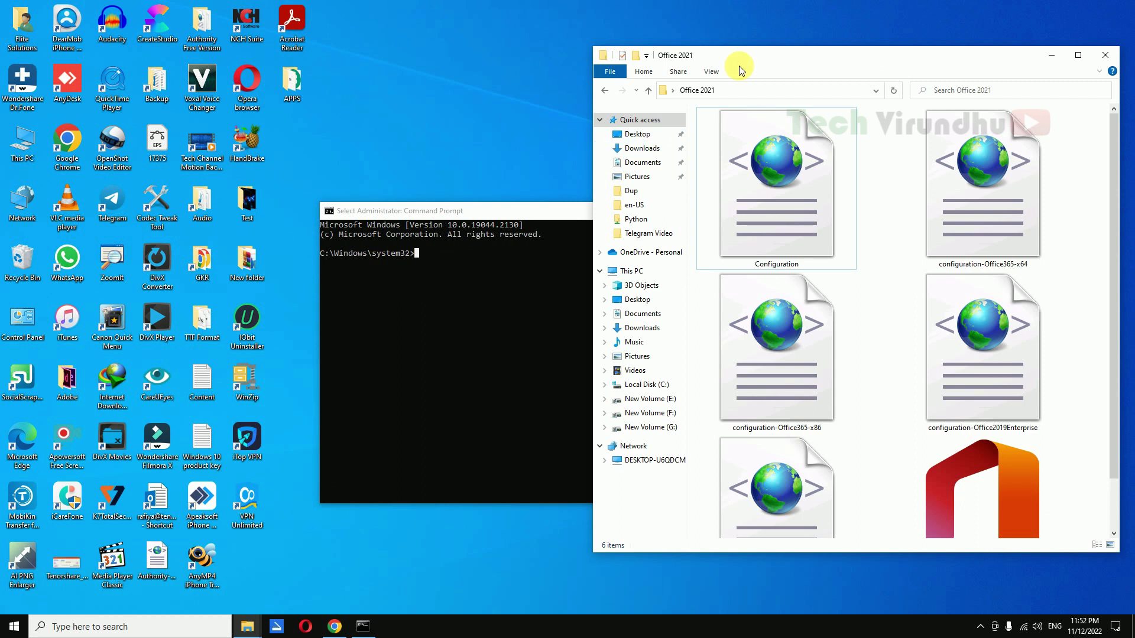
pyautogui.doubleClick(743, 54)
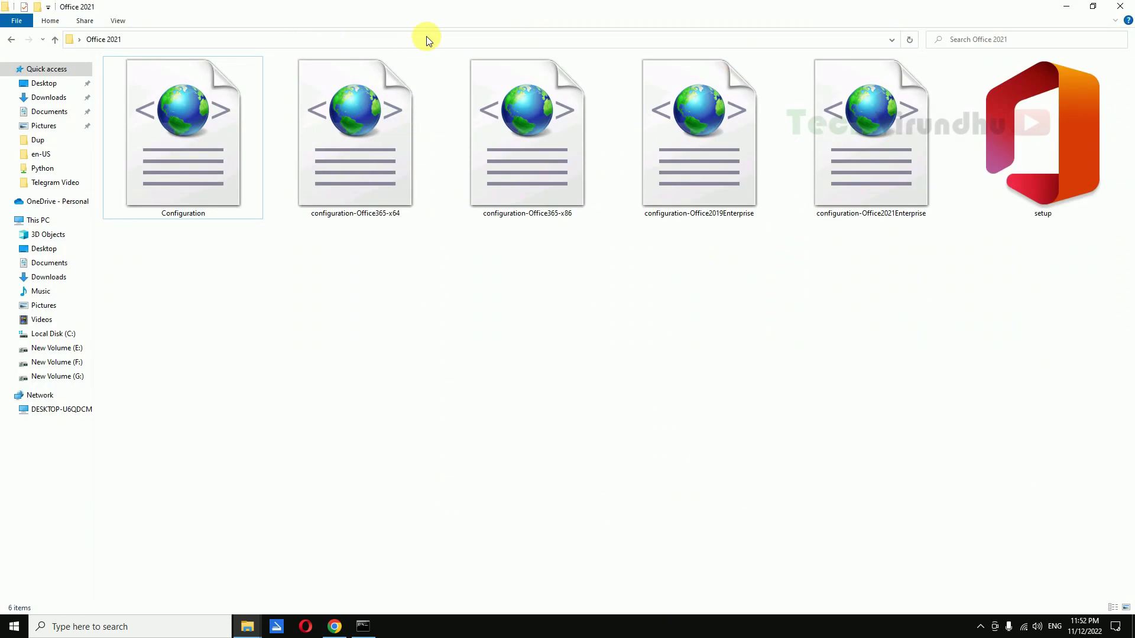
pyautogui.click(430, 40)
pyautogui.hotkey('ctrl', 'c')
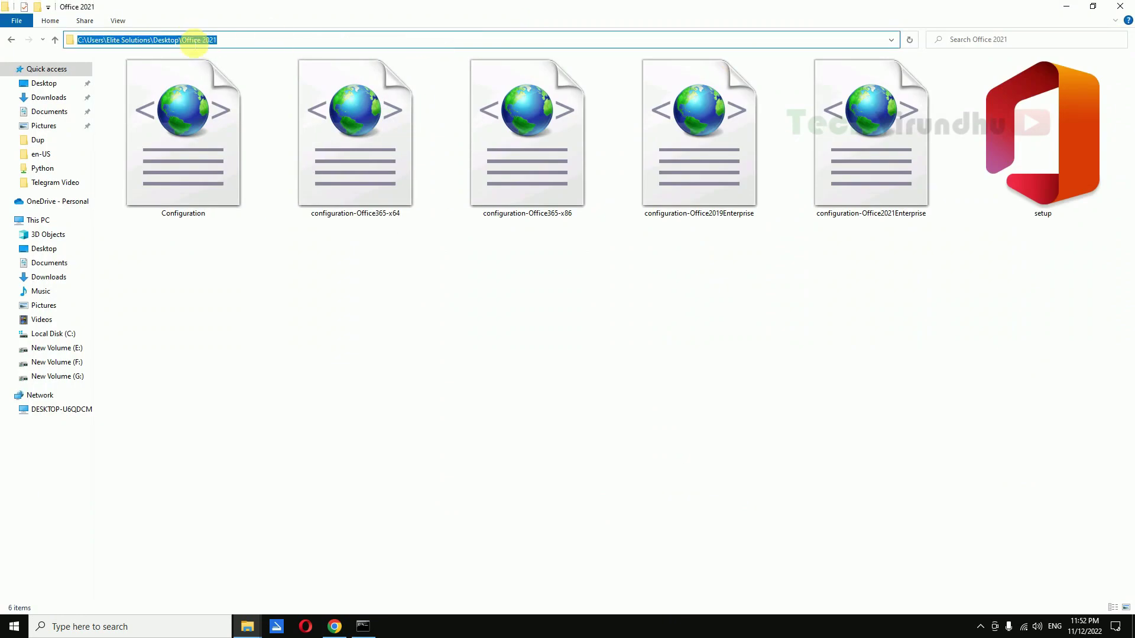
pyautogui.rightClick(195, 41)
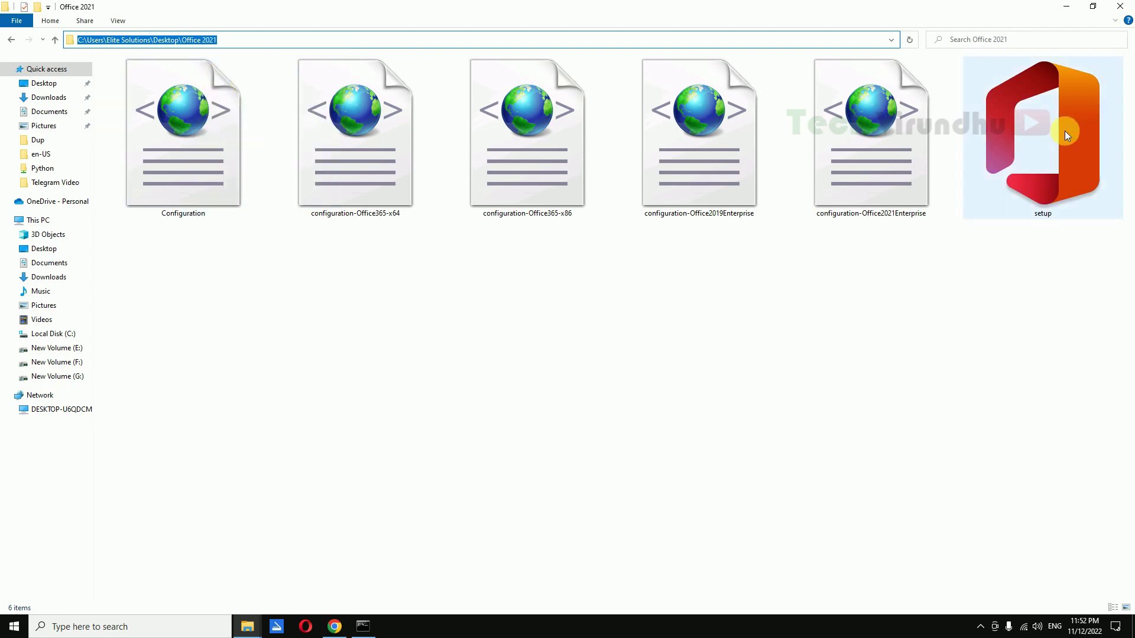
pyautogui.click(1066, 6)
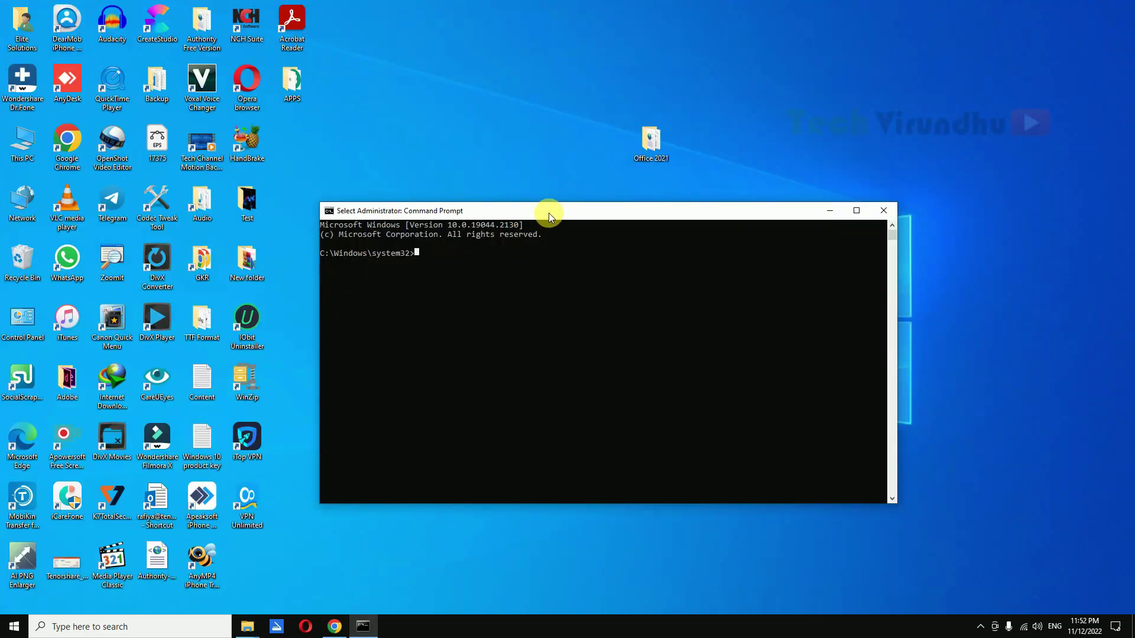
# - Change the Command Prompt directory to the Office 2021 folder on the desktop using cd and the copied path
pyautogui.press('Escape')
pyautogui.write('cd')
pyautogui.hotkey('ctrl', 'v')
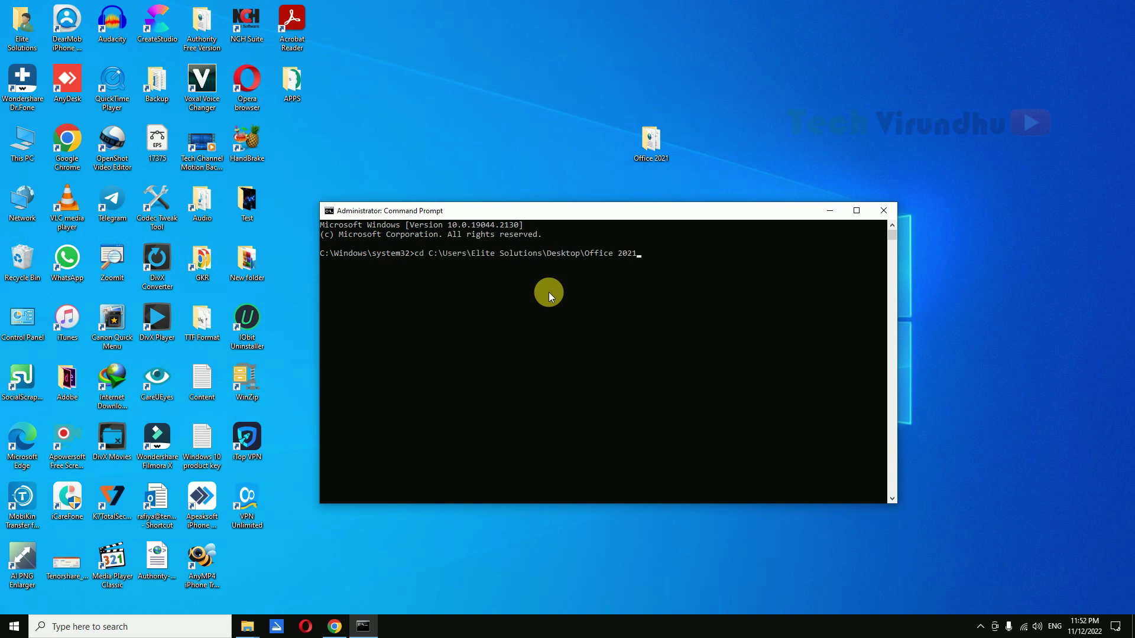
pyautogui.press('Return')
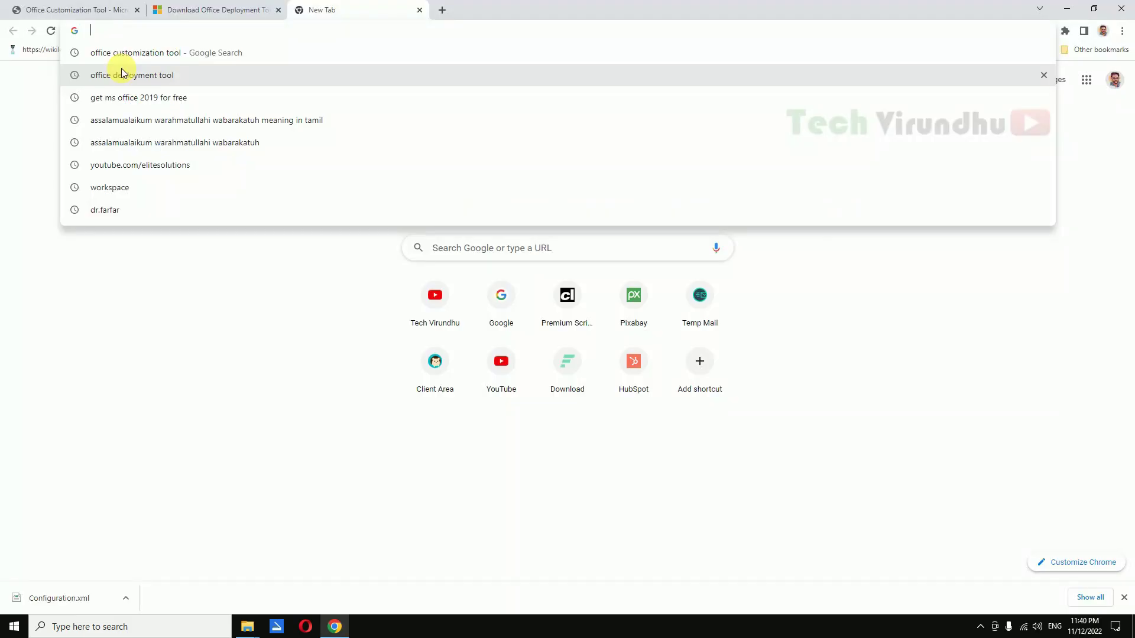
# - Search Google in Chrome for "office deployment tool 2021" and open the Microsoft Learn article "Deploy Office LTSC 2021"
pyautogui.click(122, 74)
pyautogui.click(248, 73)
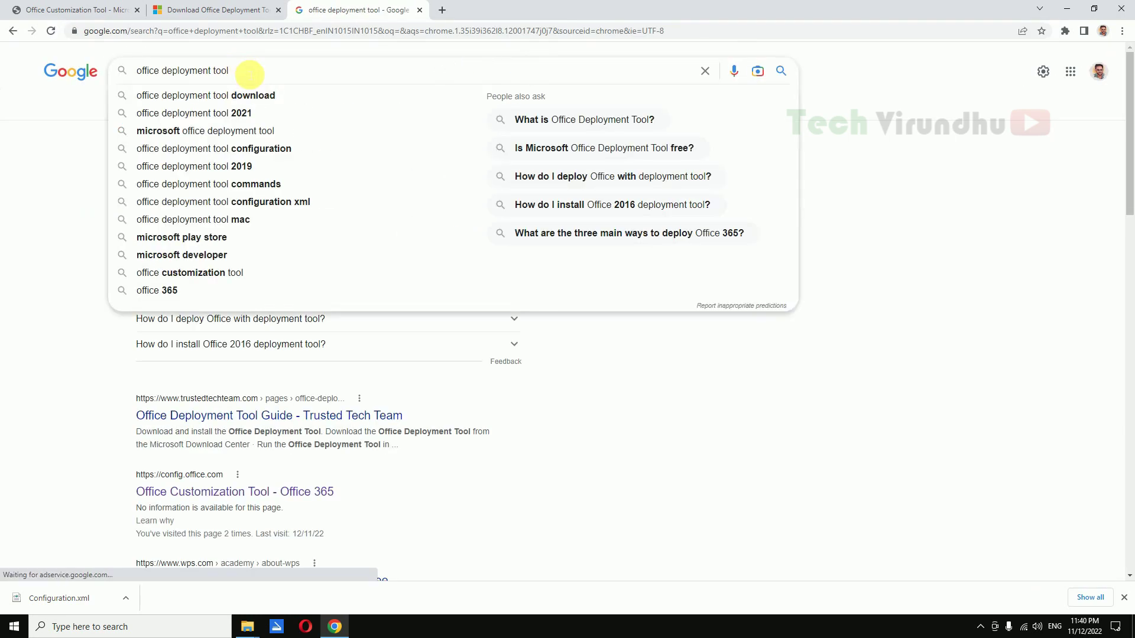
pyautogui.write('2021')
pyautogui.press('Return')
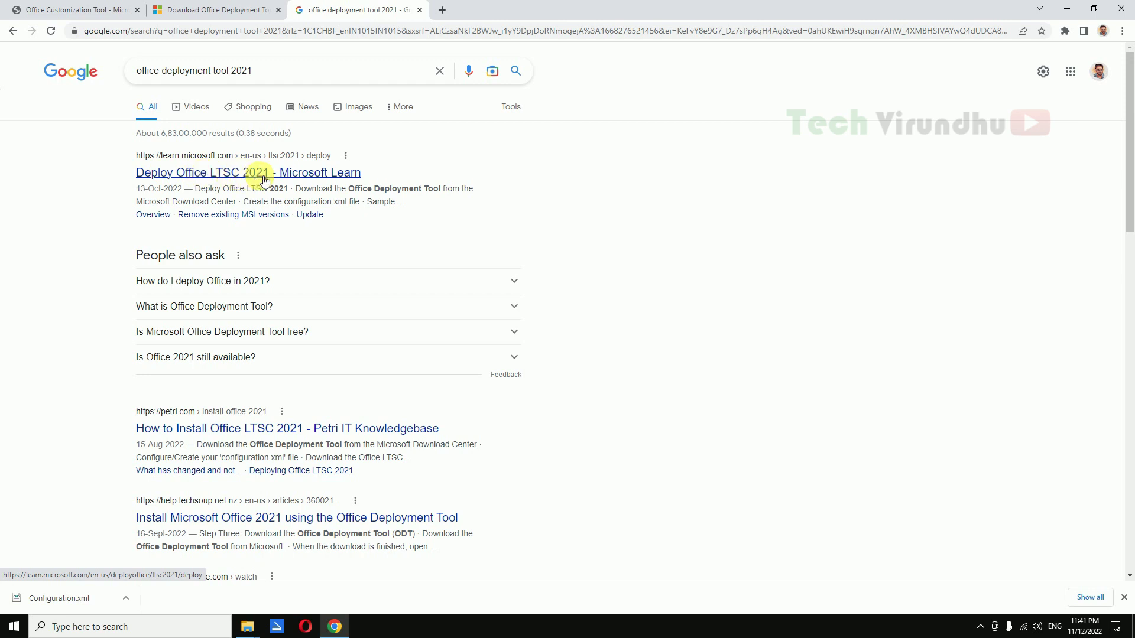
pyautogui.click(315, 179)
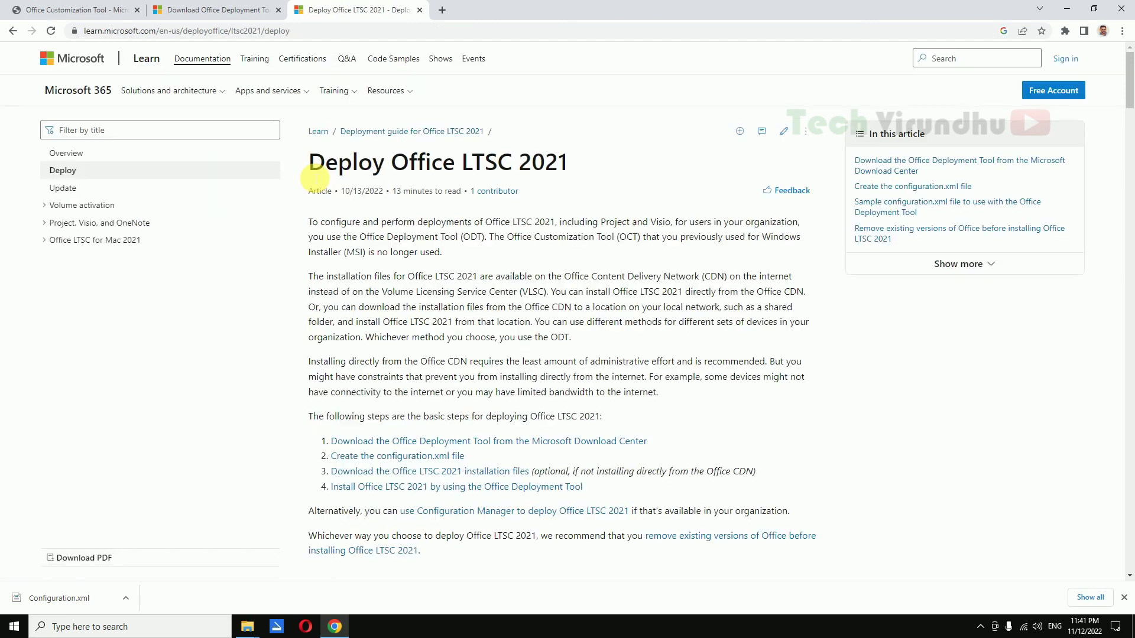
# - Copy the command "setup /configure configuration.xml" from the article's section on installing Office LTSC 2021 with the Office Deployment Tool
pyautogui.scroll(-2, 375, 241)
pyautogui.click(381, 262)
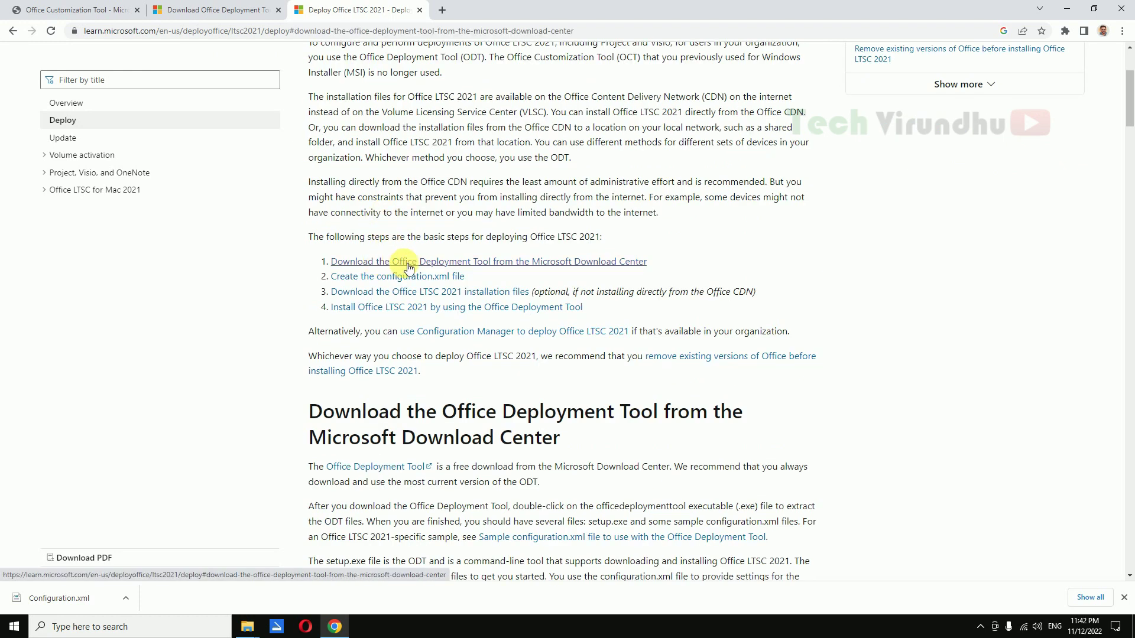
pyautogui.click(408, 267)
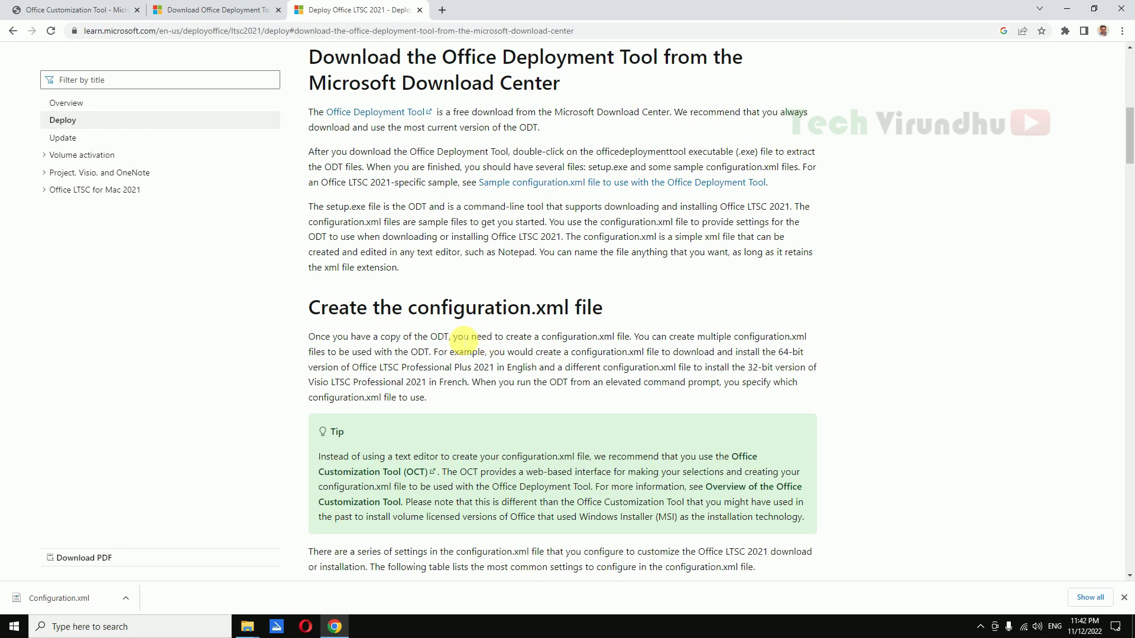
pyautogui.moveTo(308, 307); pyautogui.dragTo(631, 302)
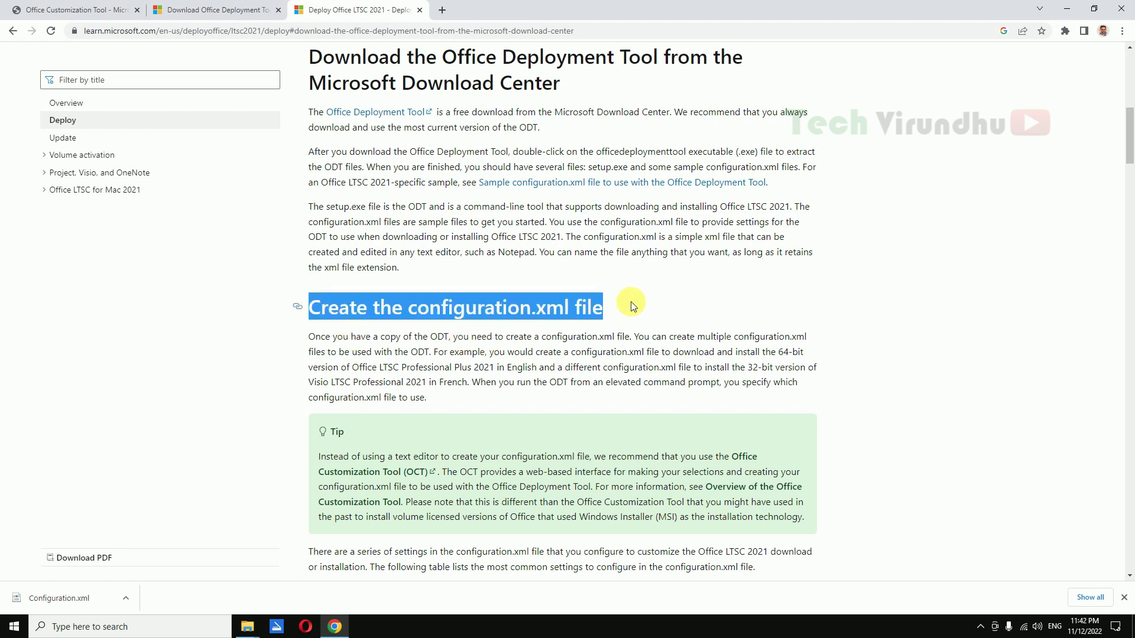
pyautogui.scroll(-20, 685, 358)
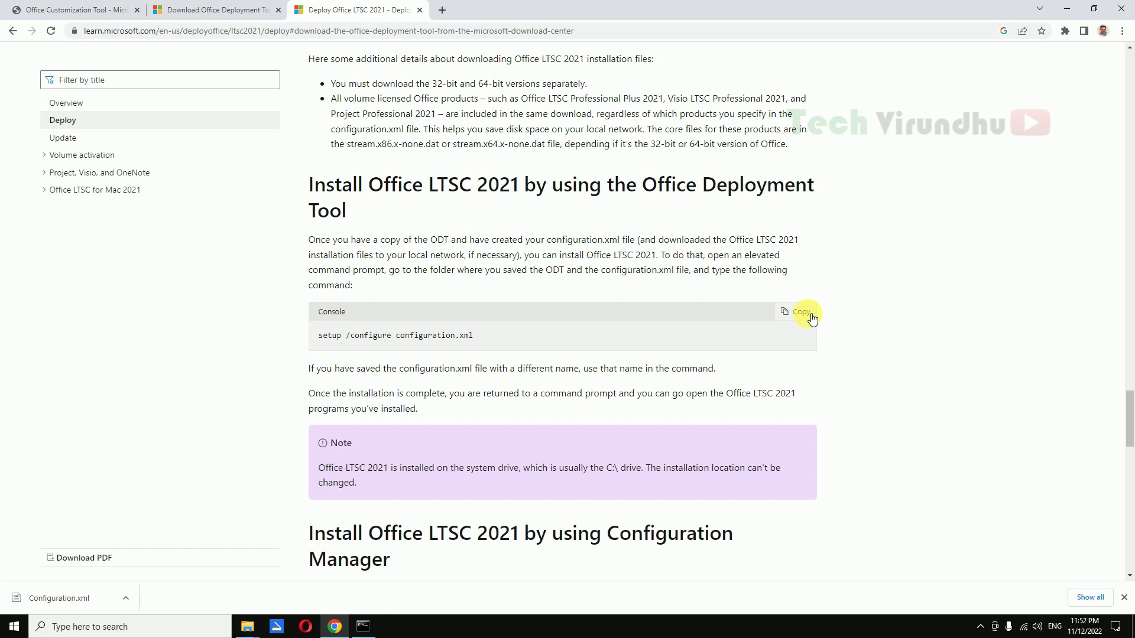
pyautogui.click(806, 317)
# - Switch to Command Prompt and run "setup /configure configuration.xml" from the Office 2021 folder
pyautogui.click(364, 628)
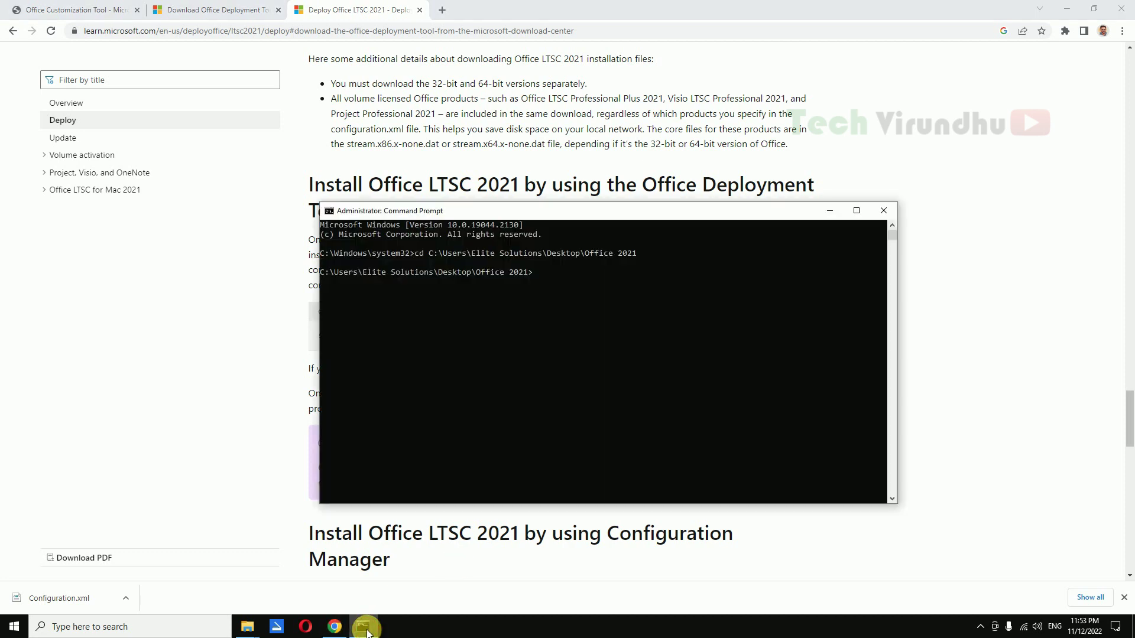
pyautogui.hotkey('ctrl', 'v')
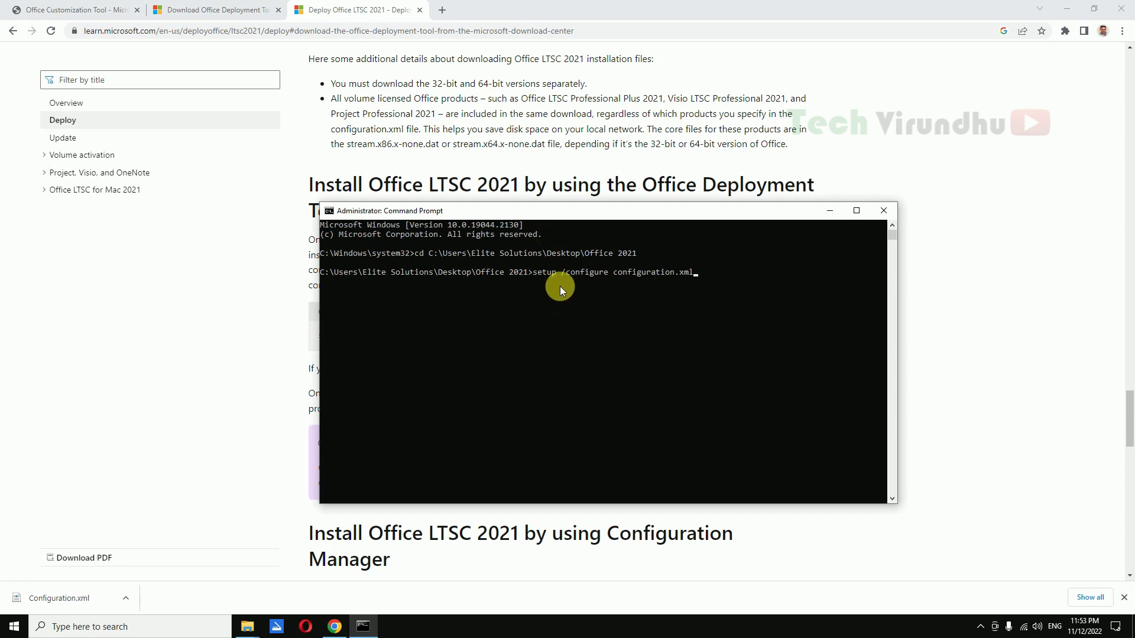
pyautogui.press('Return')
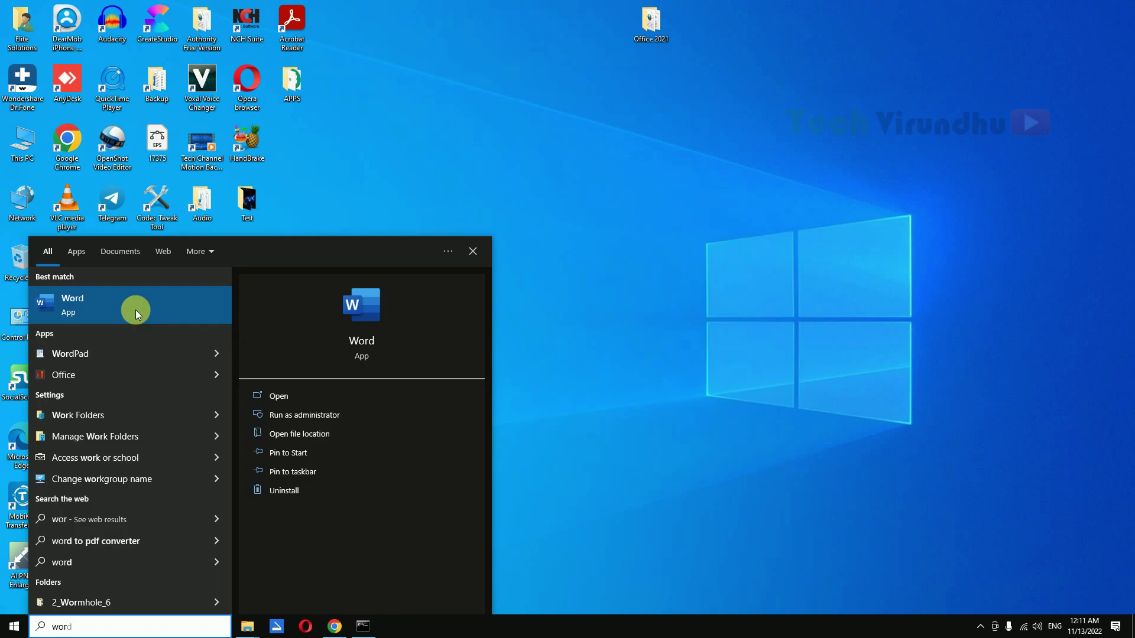
# - Launch Word, accept the Office license agreement and display the product information on the Account page
pyautogui.click(136, 310)
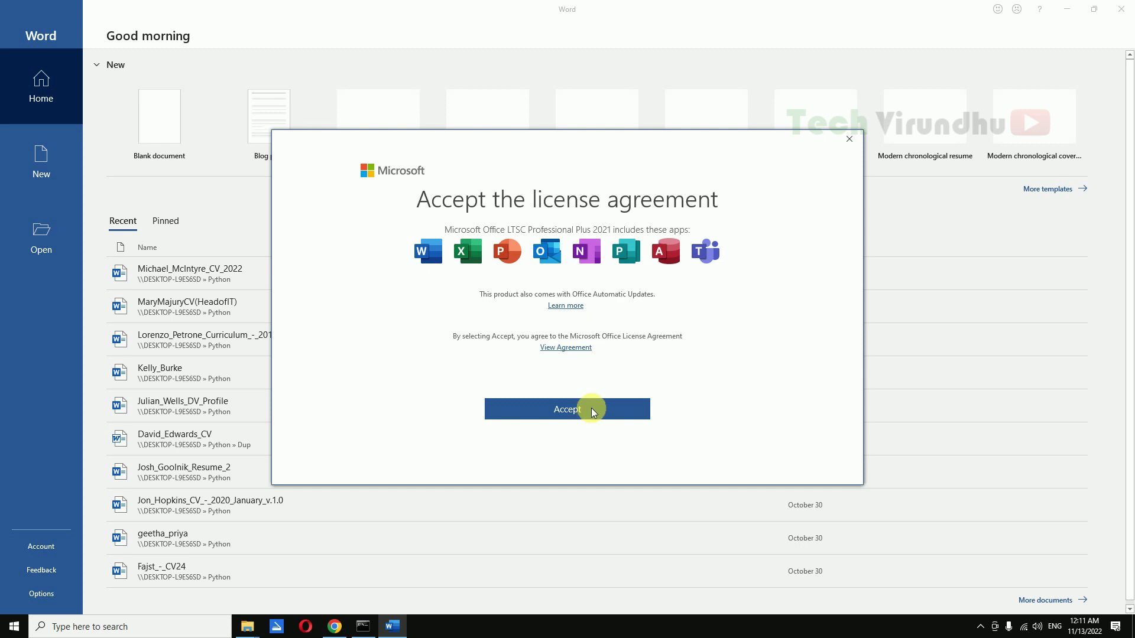
pyautogui.click(591, 409)
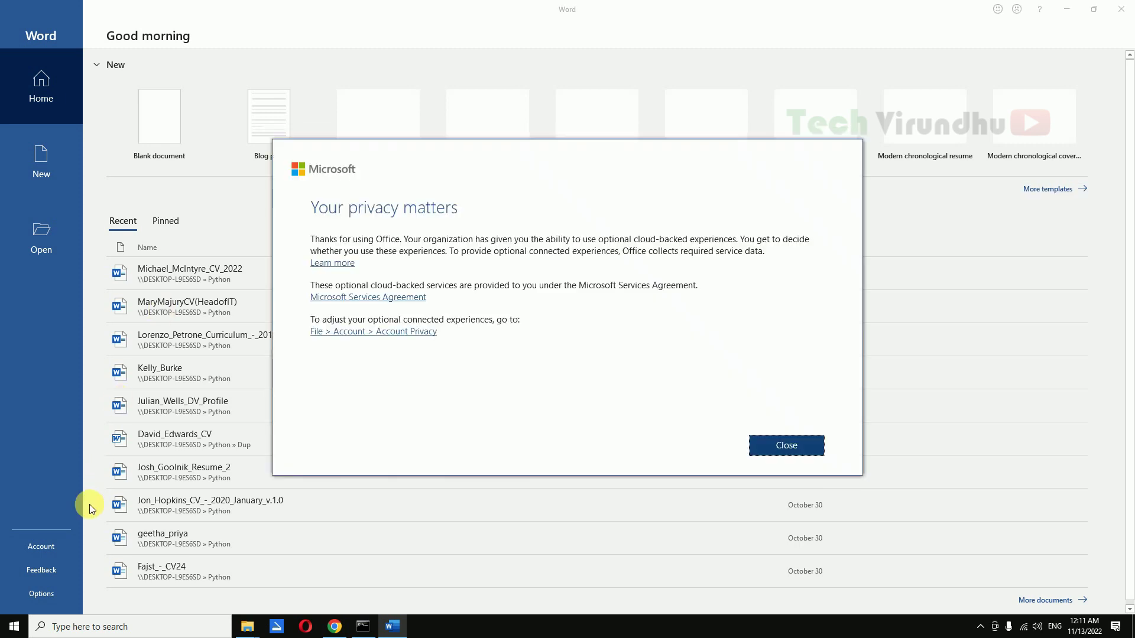
pyautogui.click(762, 447)
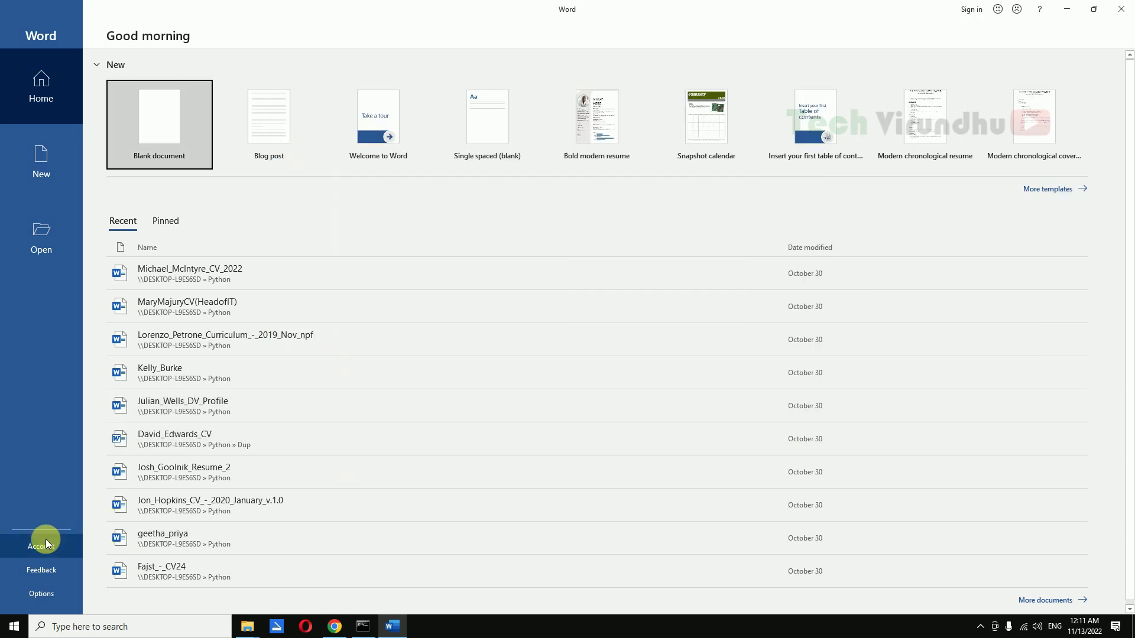
pyautogui.click(44, 542)
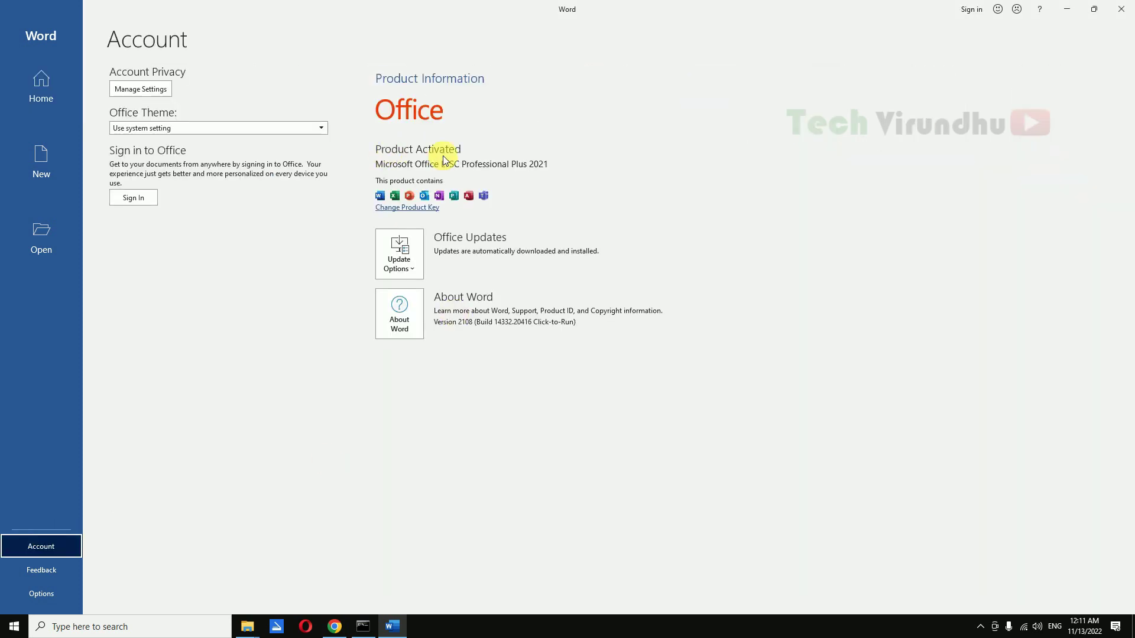